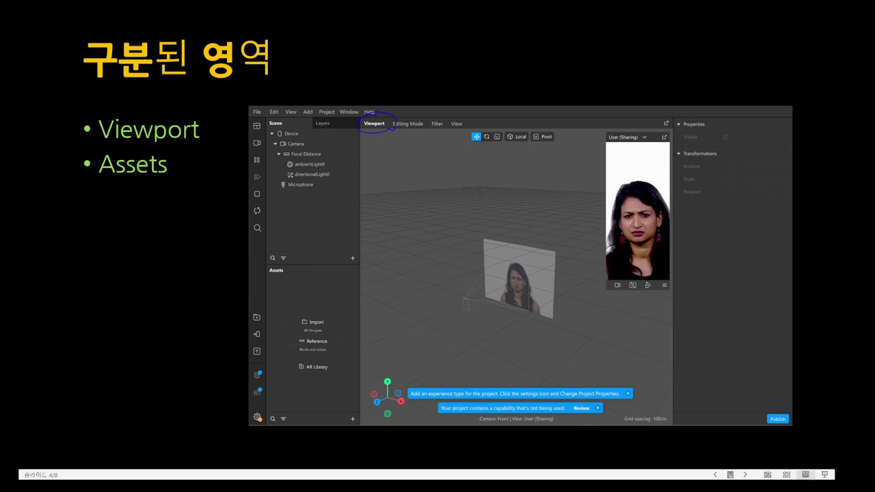
key("Right")
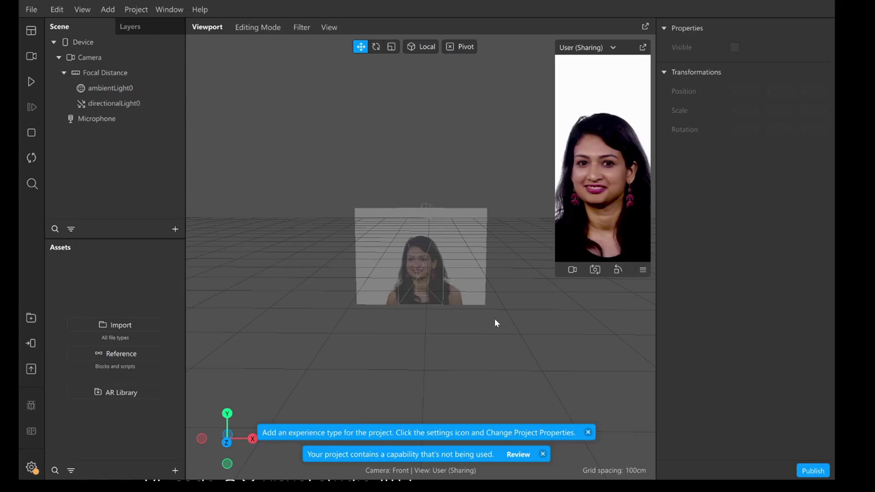
- Examine the runtime versions offered for creating a new effect, without creating one
left_click(29, 9)
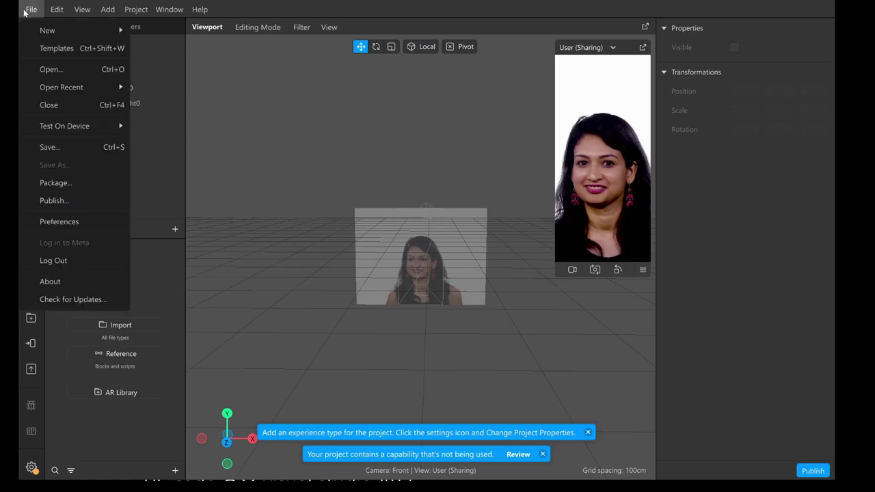
mouse_move(30, 26)
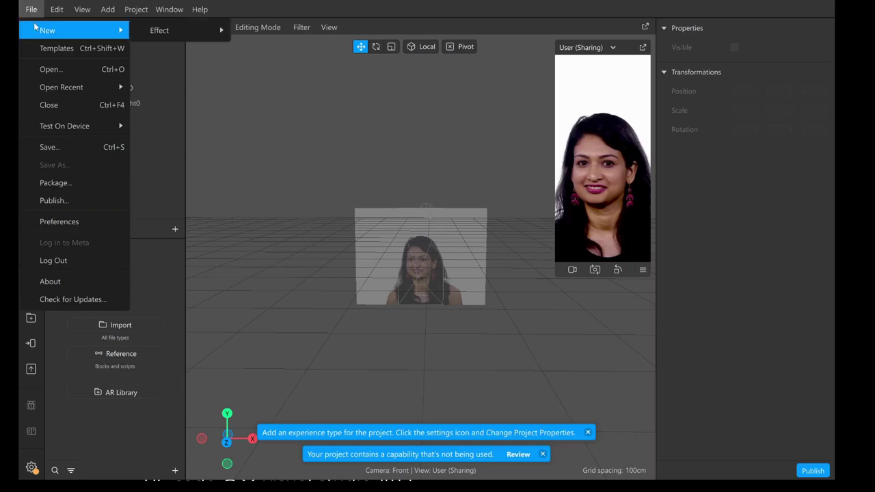
mouse_move(164, 31)
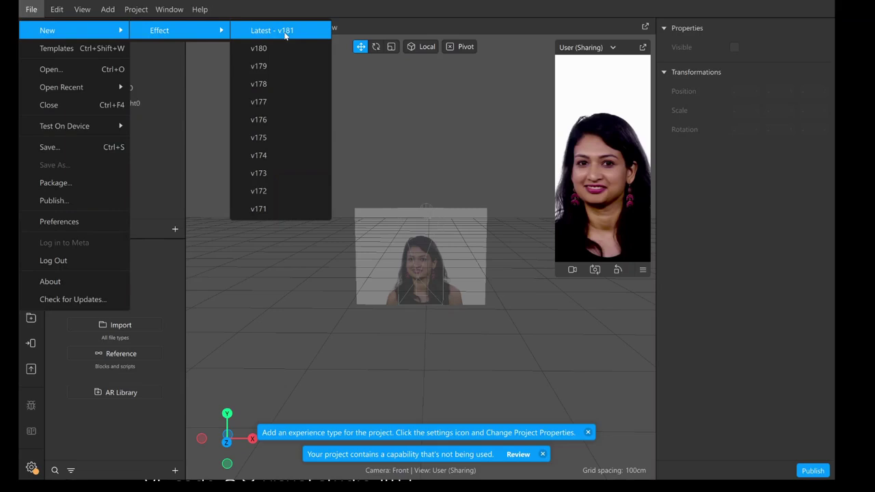
left_click(372, 75)
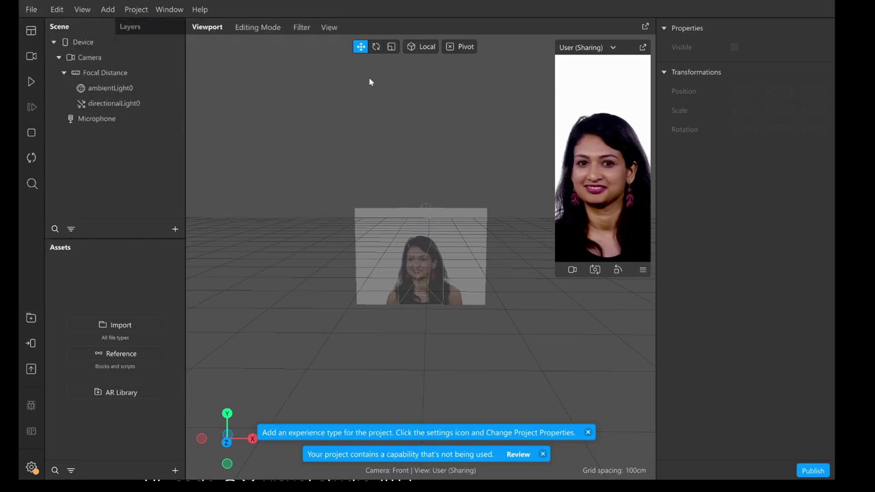
- Look through the file, edit and display commands and show the Patch Editor
left_click(32, 10)
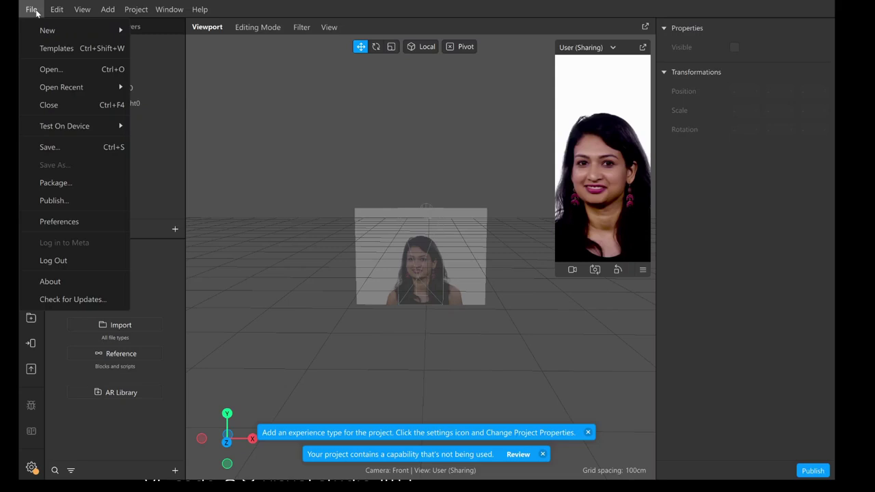
mouse_move(57, 12)
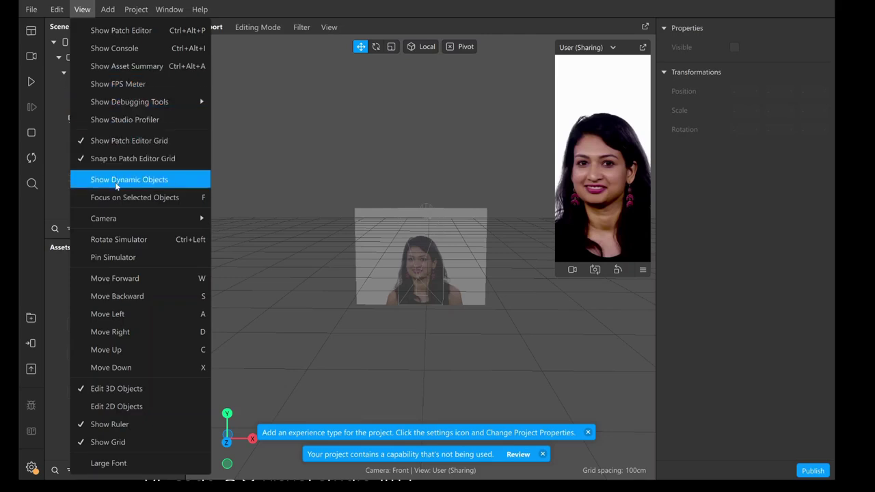
mouse_move(114, 229)
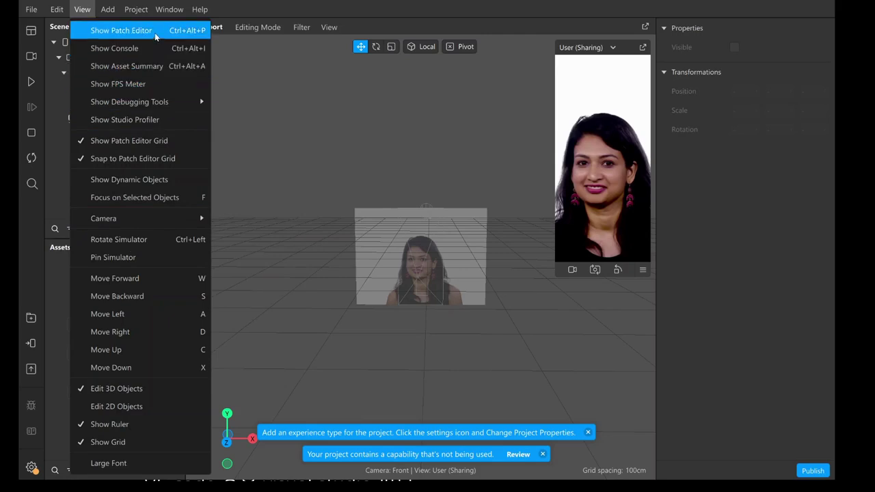
left_click(155, 32)
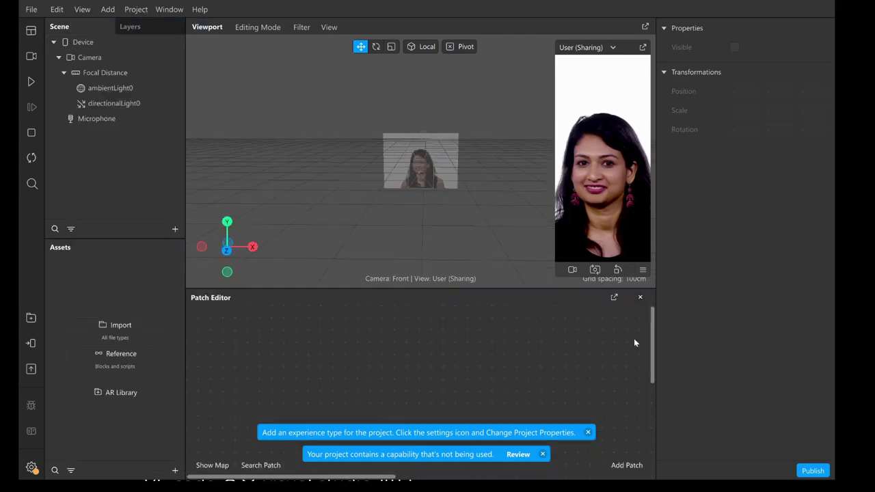
- Dismiss the notifications about the missing experience type and the unused project capability
left_click(587, 432)
left_click(543, 455)
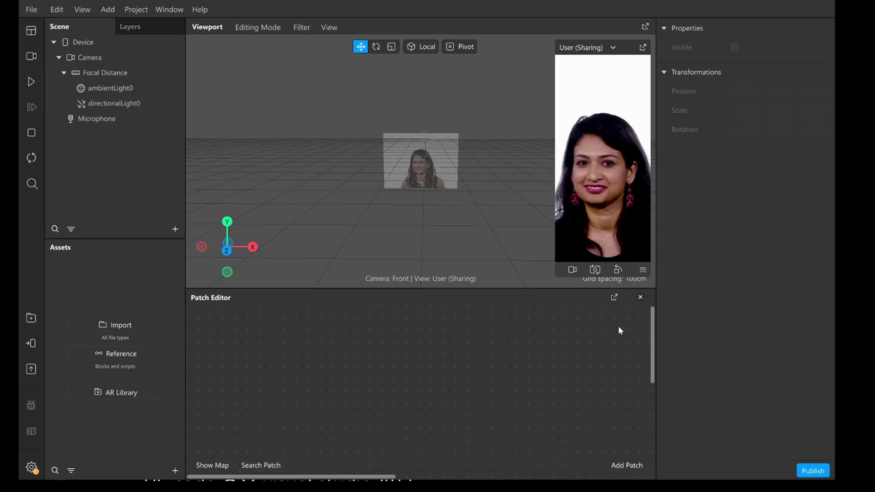
- Hide the Patch Editor, and briefly show the Console before hiding it again
left_click(641, 297)
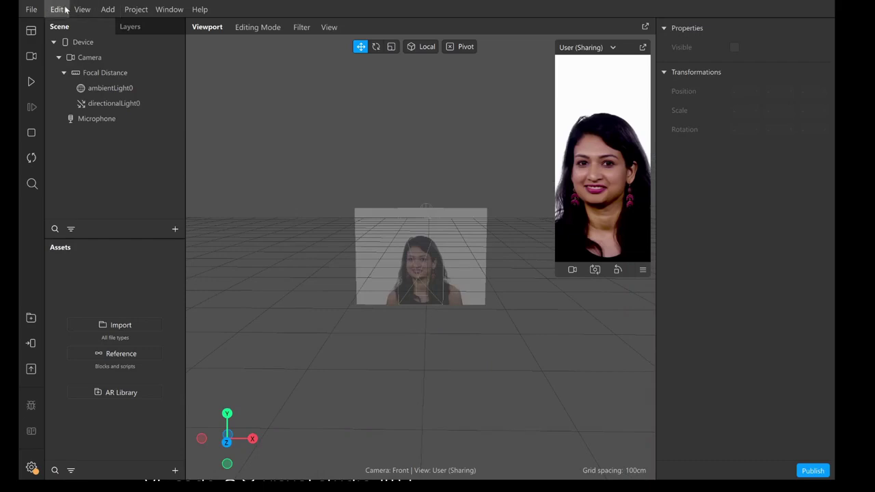
left_click(81, 9)
left_click(112, 46)
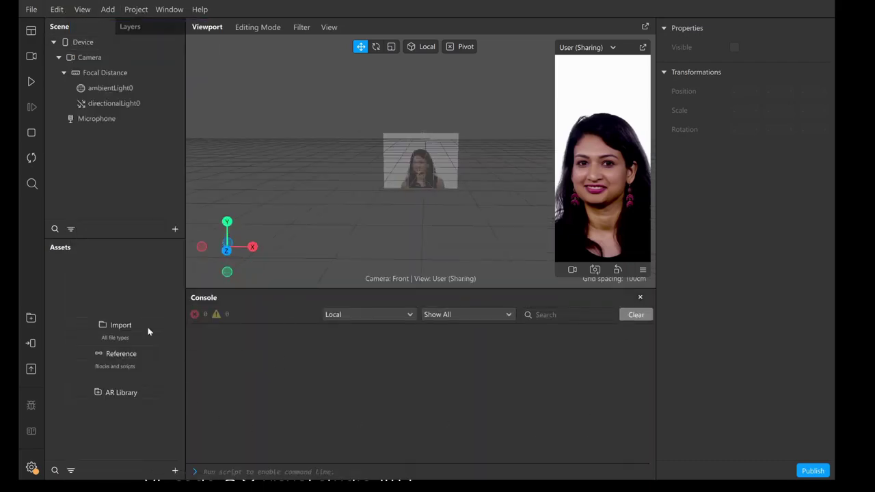
left_click(640, 297)
- Examine what can be added to the project, including assets, scene understanding, 3D and 2D objects, lights, effects, scripts and textures
left_click(112, 11)
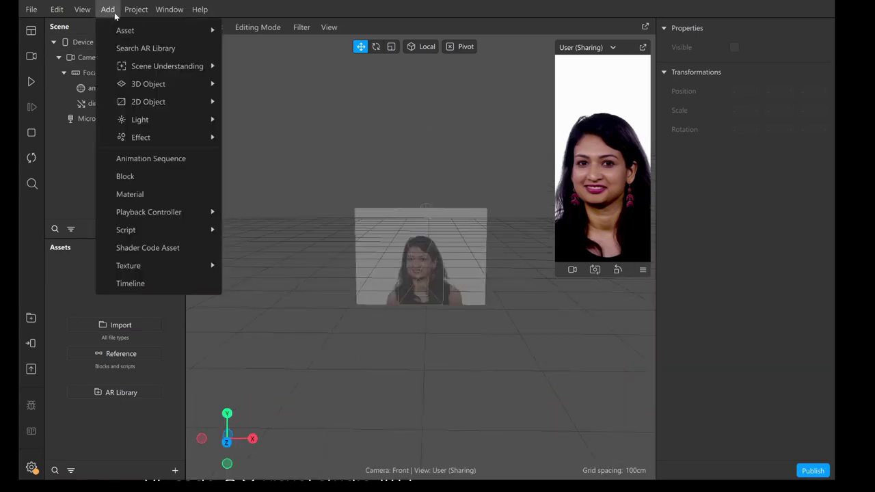
mouse_move(136, 30)
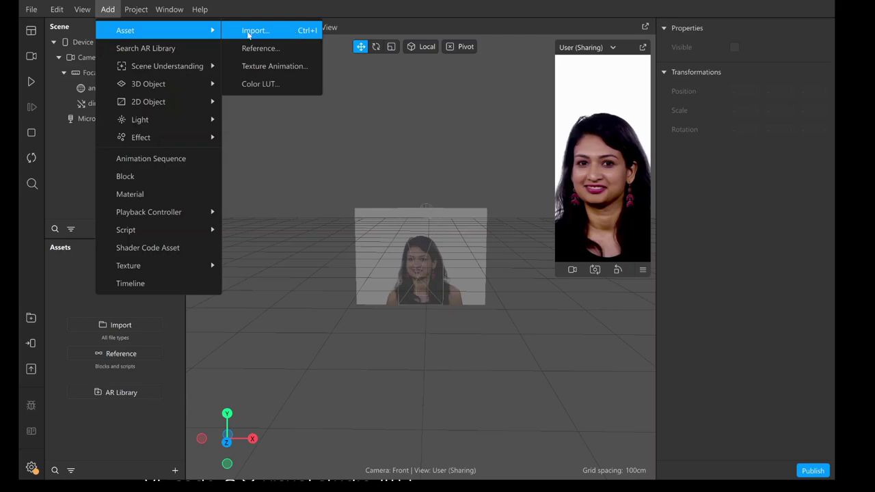
mouse_move(169, 65)
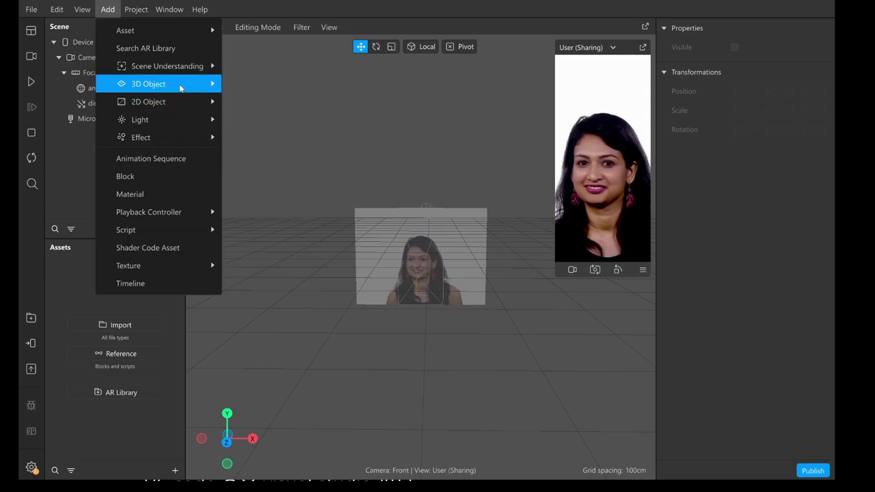
mouse_move(181, 88)
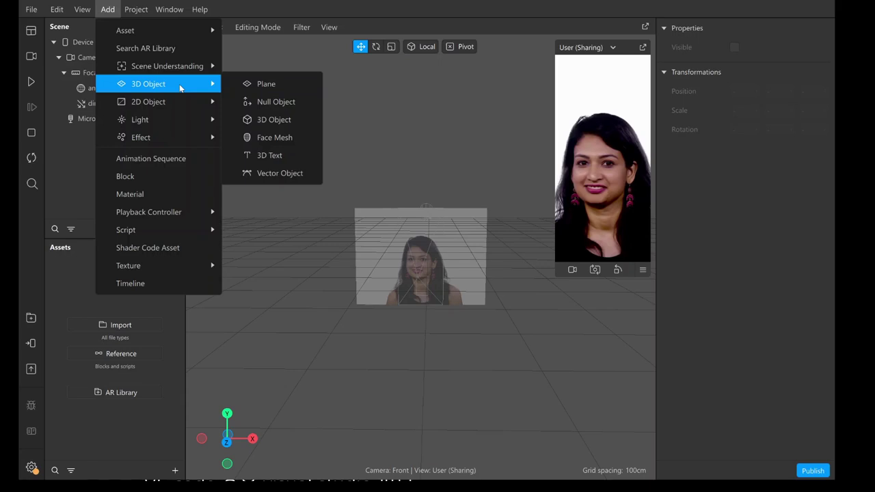
mouse_move(175, 103)
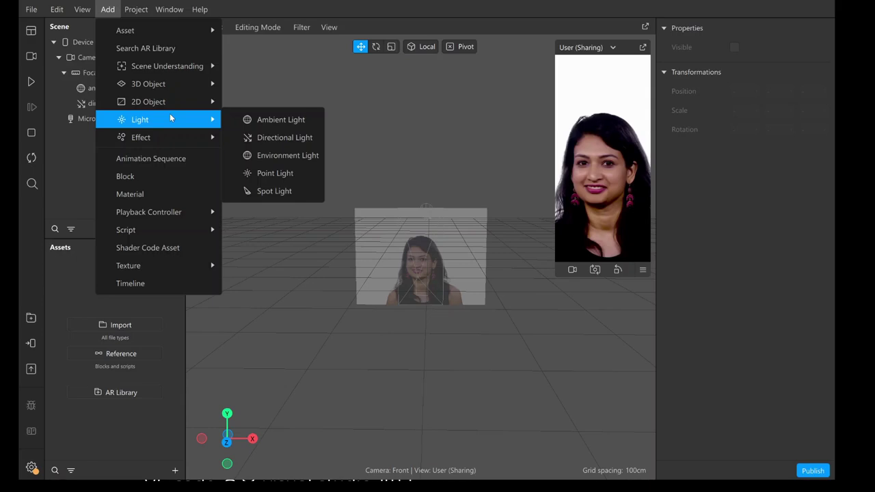
mouse_move(168, 140)
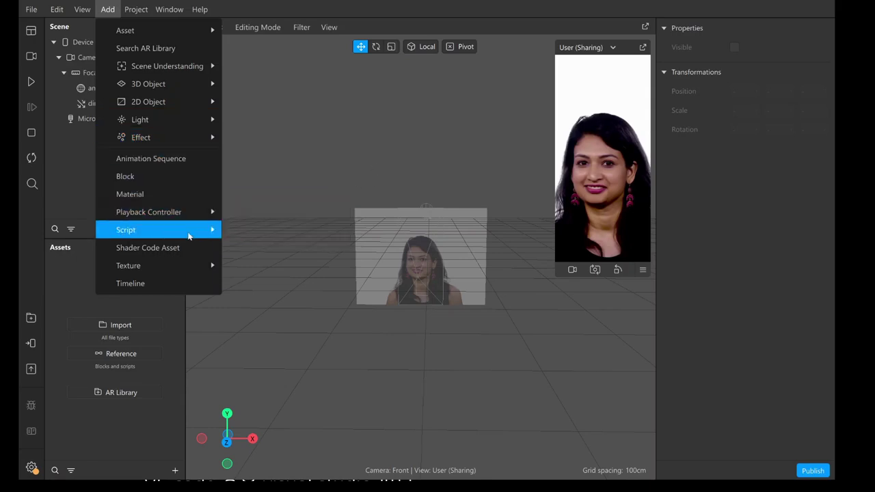
mouse_move(185, 232)
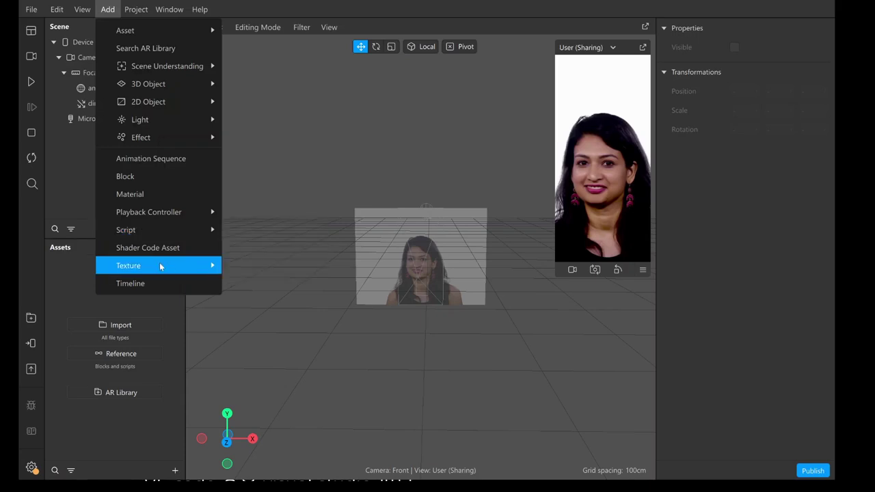
mouse_move(147, 266)
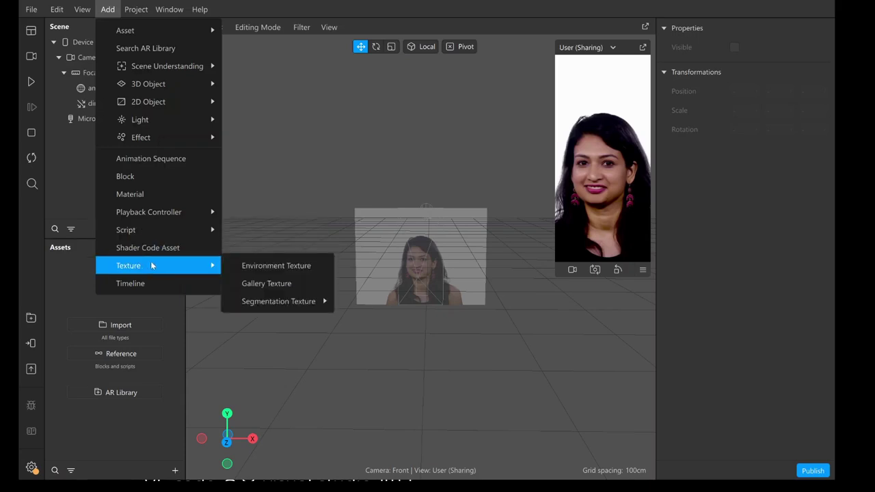
left_click(363, 153)
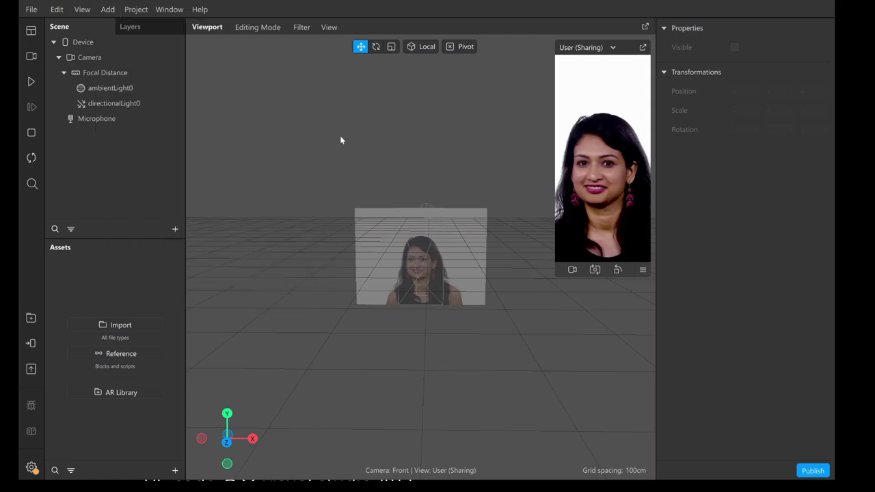
- Review the project's runtime update and properties commands, the open project windows and the available help resources
left_click(142, 15)
mouse_move(143, 31)
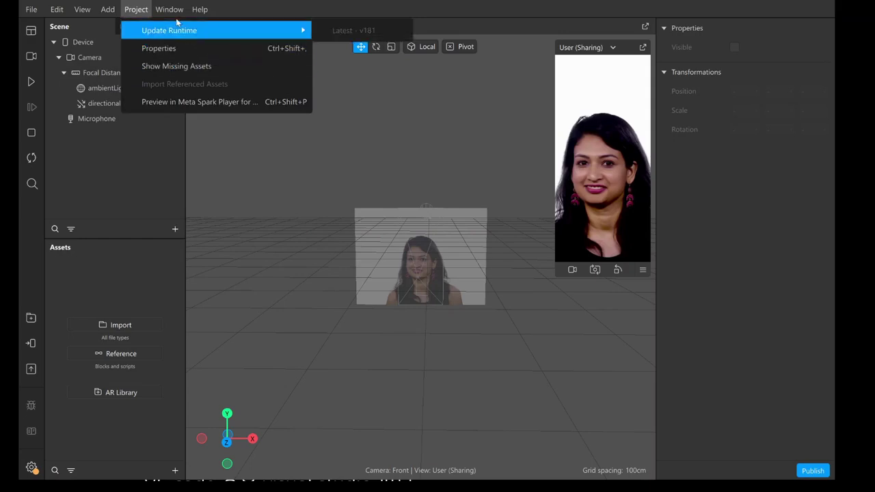
mouse_move(171, 8)
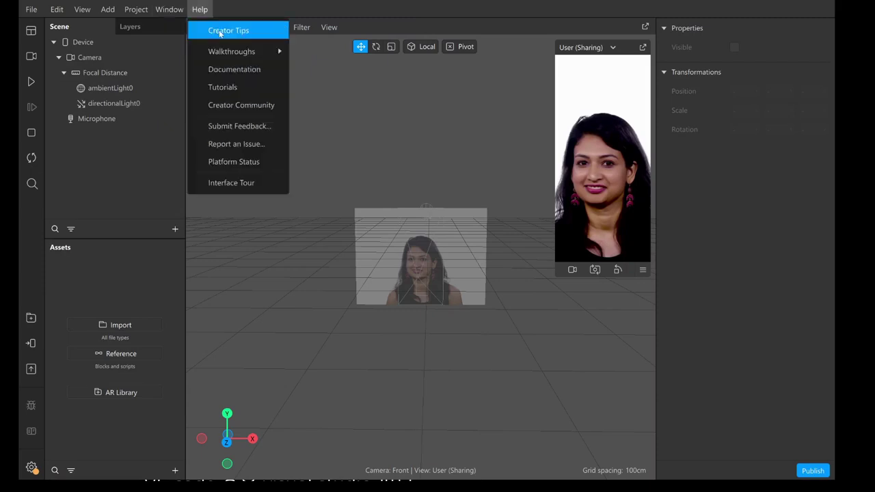
left_click(175, 48)
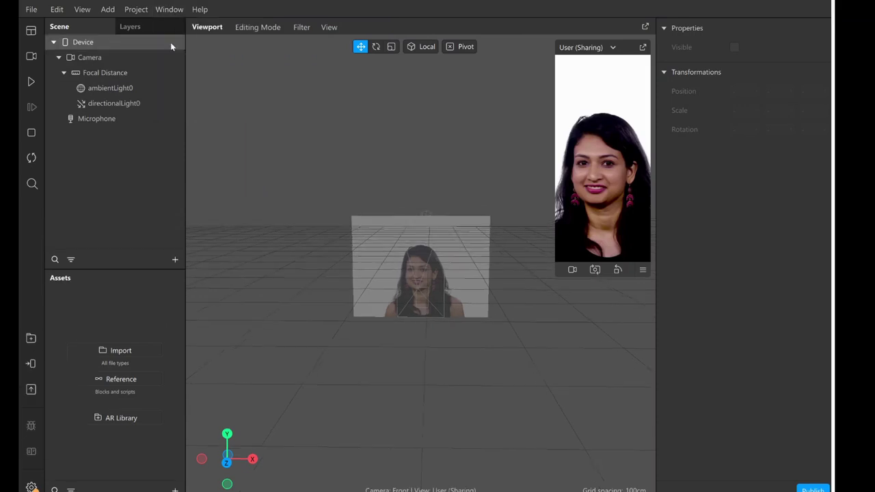
left_click(156, 8)
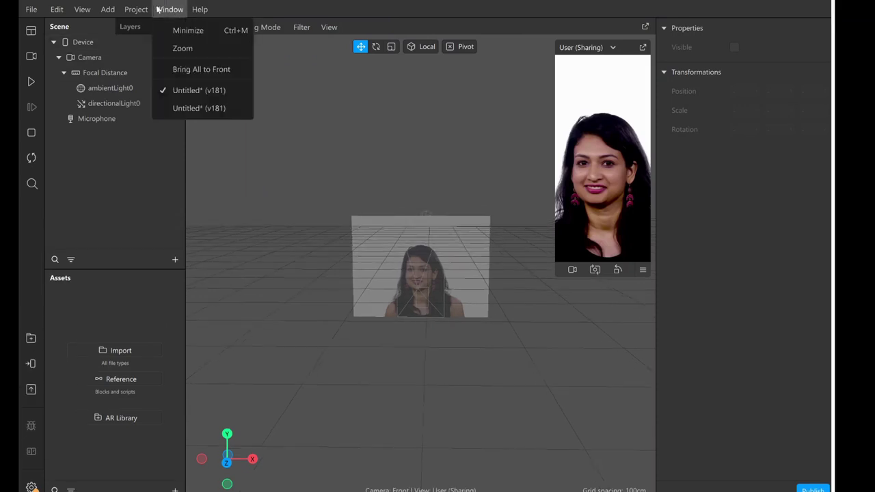
mouse_move(199, 10)
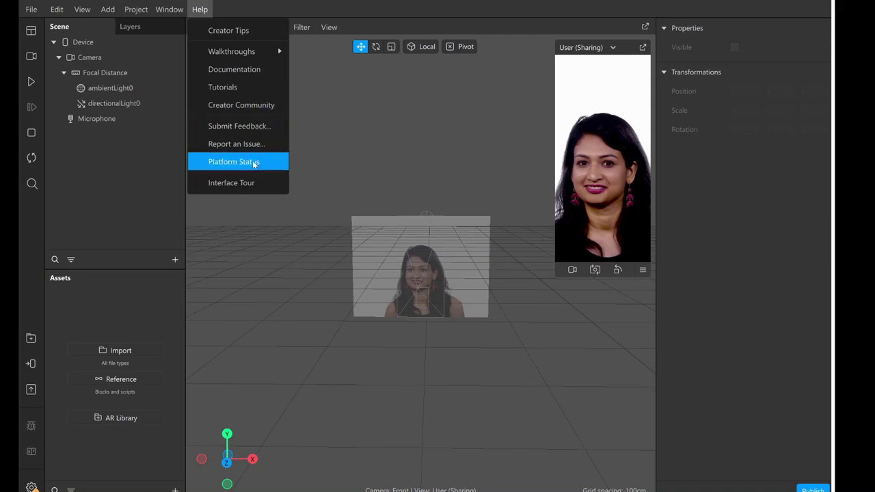
key("Escape")
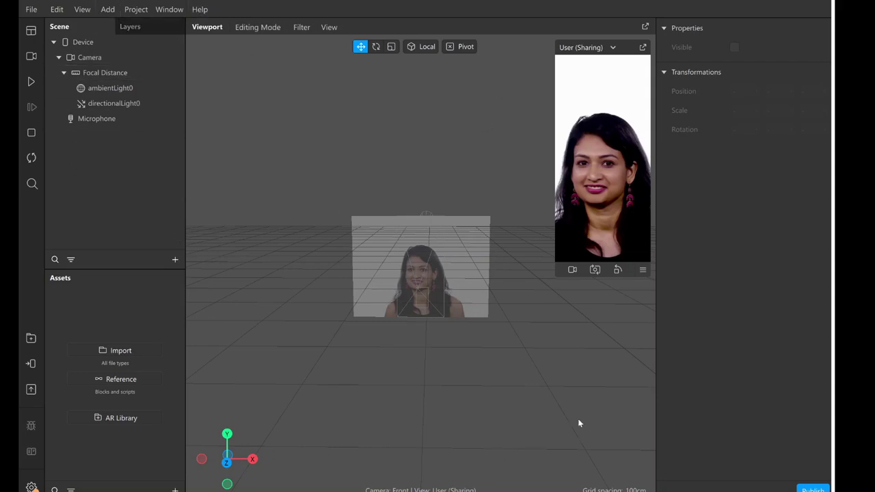
- Inspect the properties of the Device, Camera and Microphone scene objects, examining the camera's field of view from the side
left_click(94, 41)
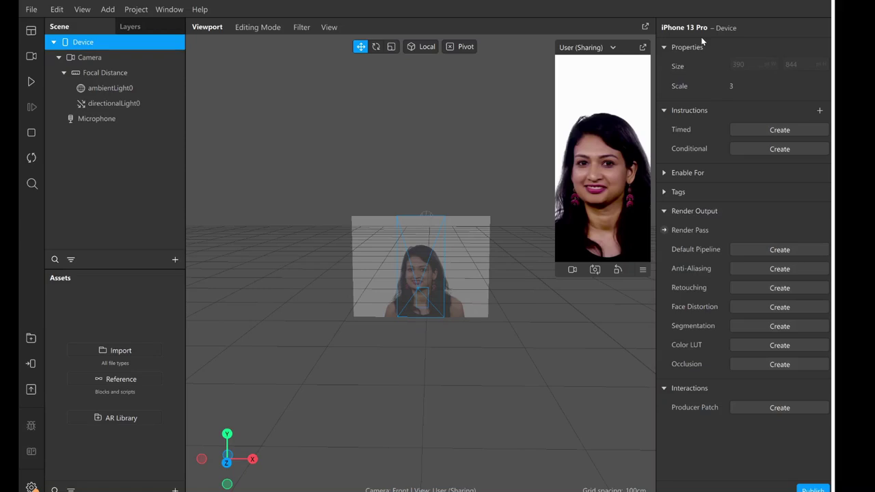
left_click(72, 60)
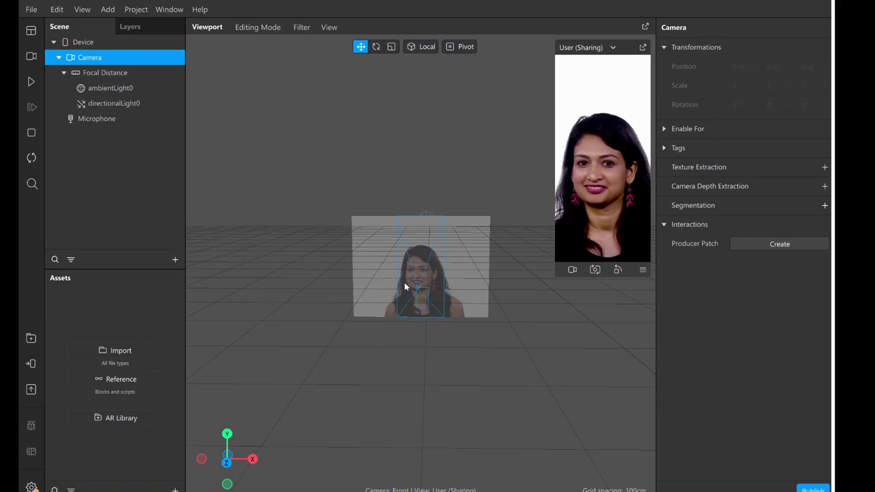
left_click_drag(314, 191, 249, 194)
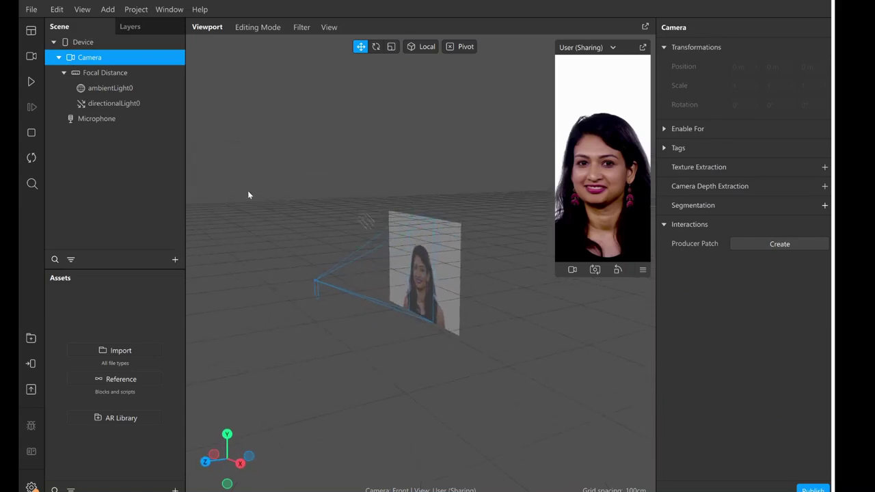
left_click_drag(496, 172, 518, 220)
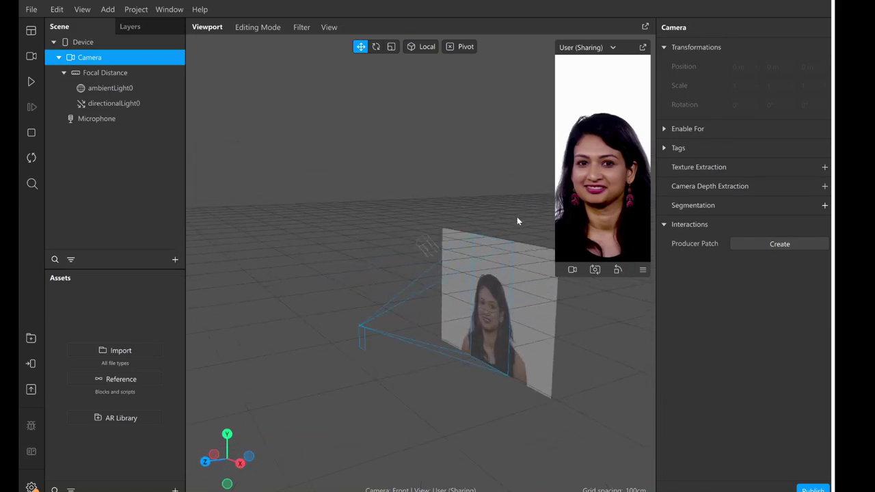
left_click_drag(488, 266, 465, 173)
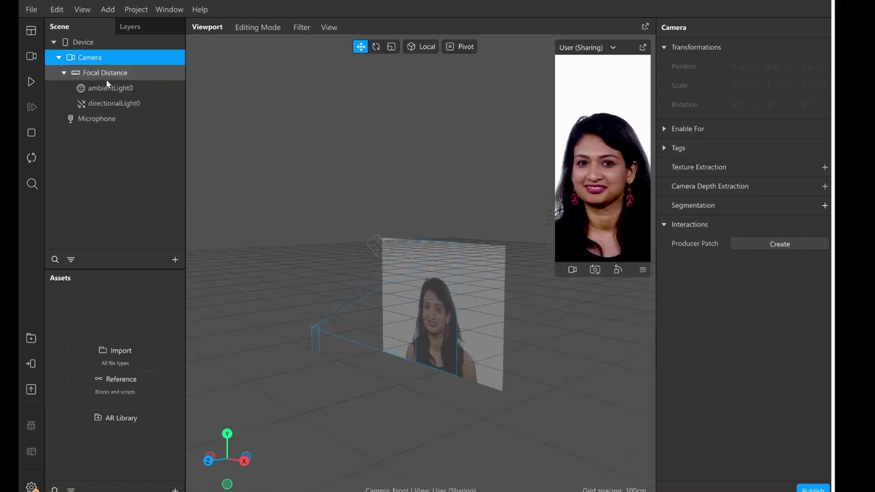
left_click(105, 120)
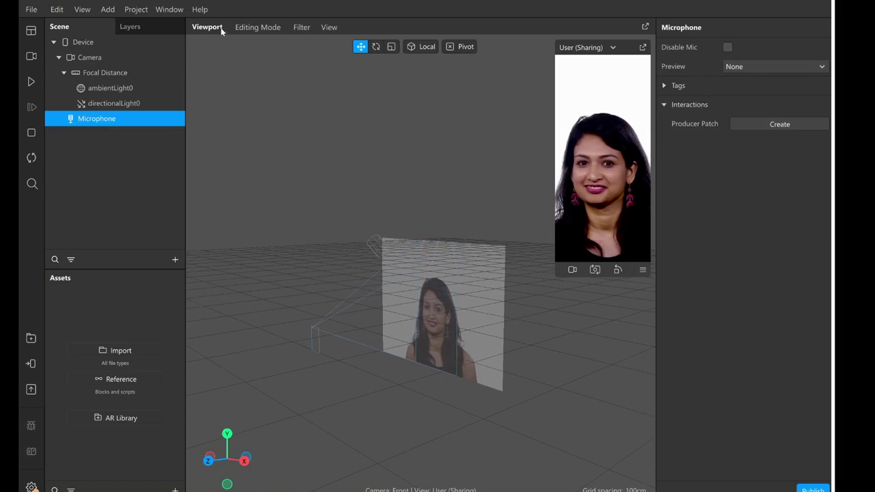
- Switch the viewport's editing mode to Edit 2D Objects
left_click(255, 27)
left_click(256, 27)
left_click(256, 26)
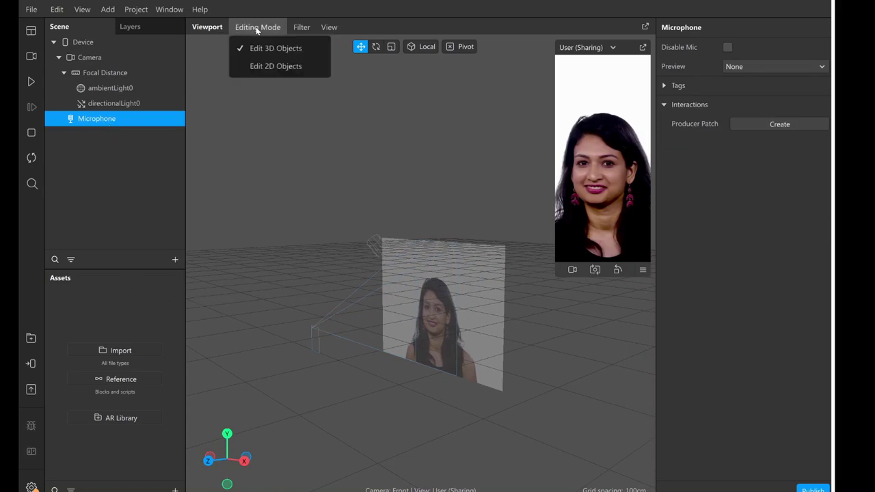
left_click(276, 66)
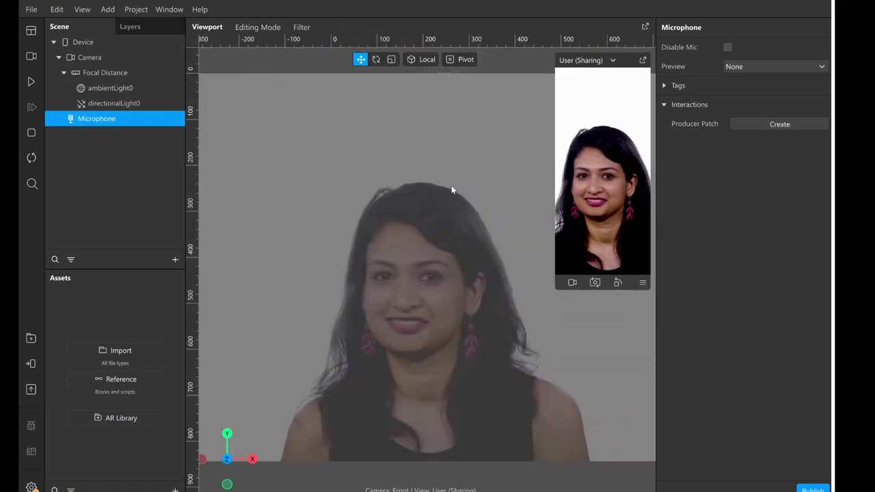
- Switch the viewport's editing mode back to editing 3D objects
left_click(245, 31)
left_click(276, 49)
right_click_drag(326, 53, 337, 166)
right_click_drag(407, 159, 502, 162)
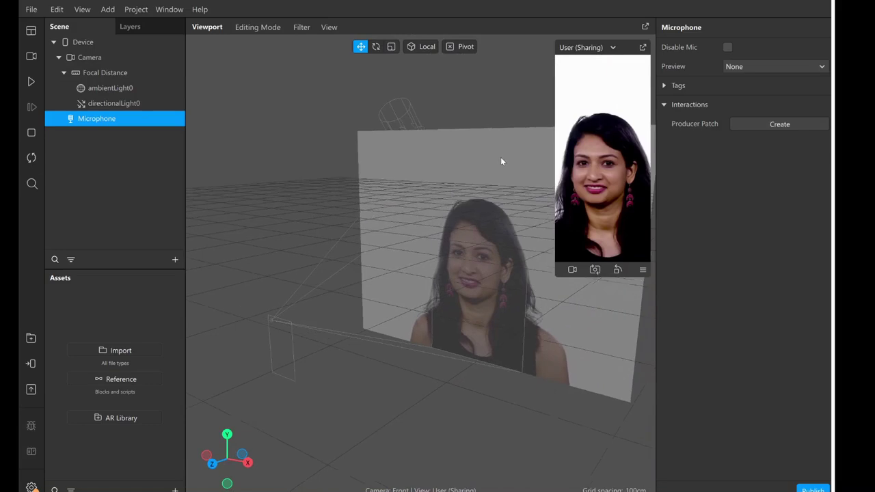
- Hide the viewport's helper overlays with the None filter, restore the Default filter and review the available filter options
left_click(305, 27)
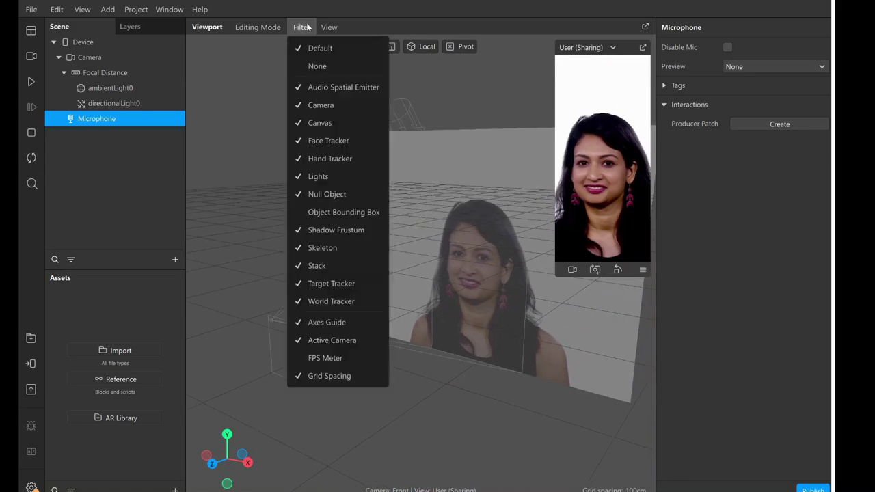
left_click(321, 66)
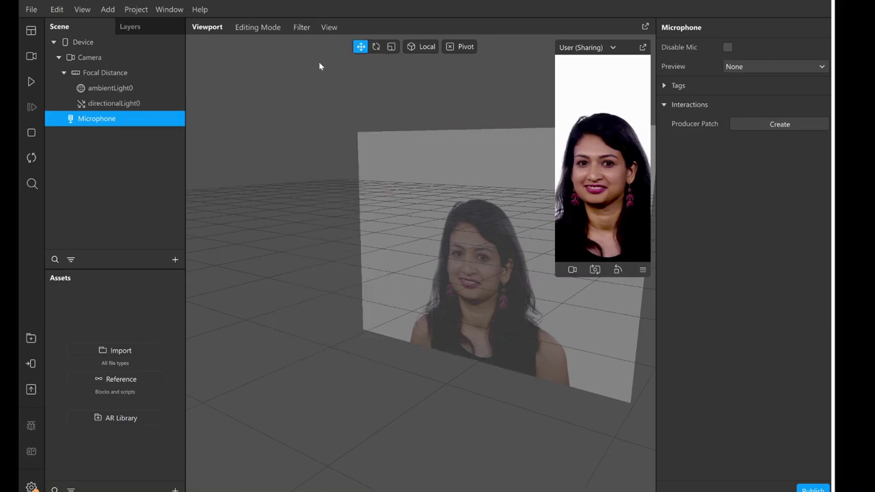
left_click(293, 28)
left_click(487, 88)
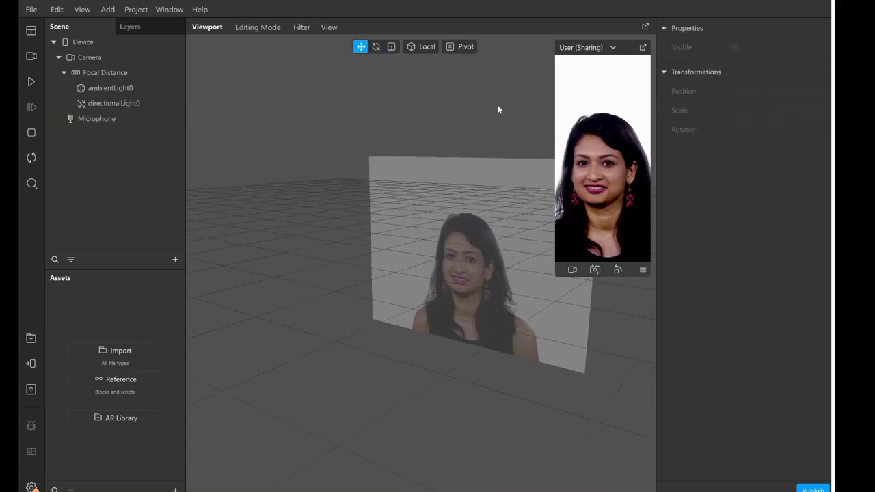
left_click(301, 27)
left_click(313, 52)
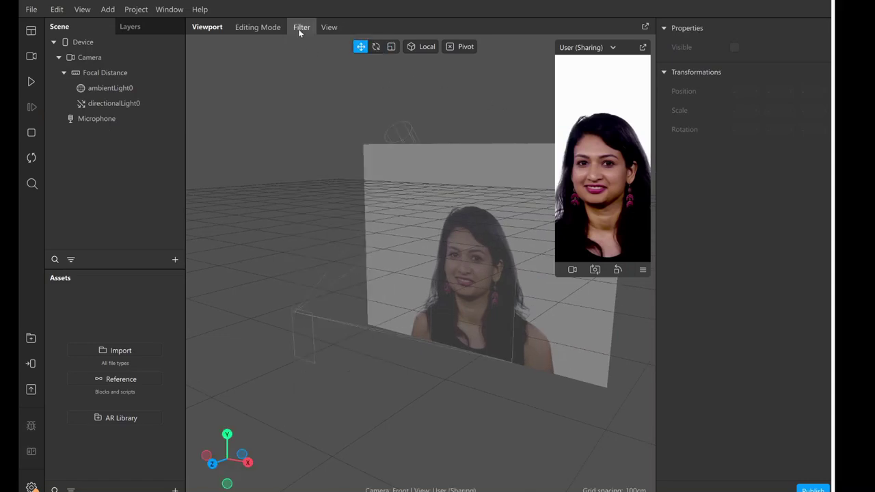
left_click(299, 30)
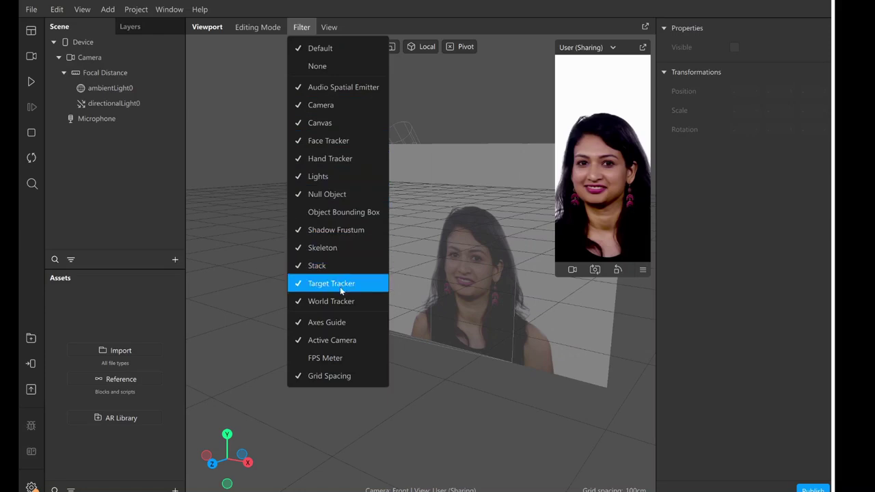
- Preview the scene in Orthographic Projection from an angled view and return the viewport to Perspective Projection
left_click(330, 28)
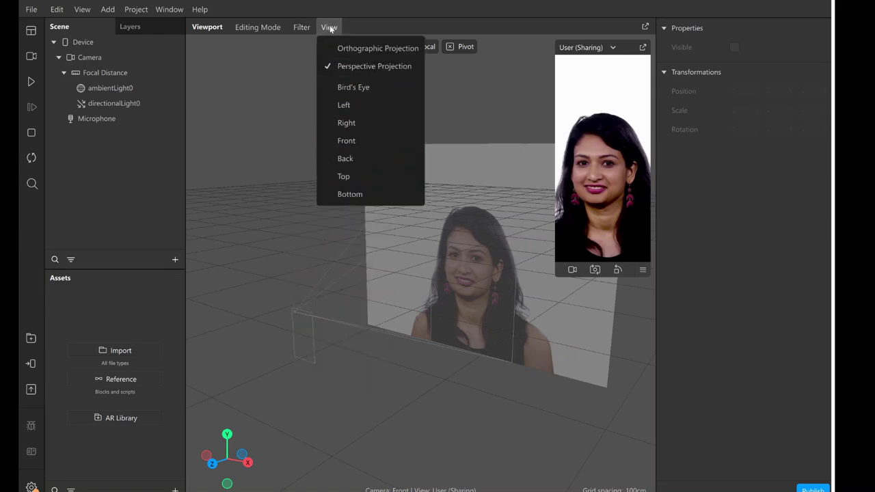
left_click(330, 28)
left_click(330, 28)
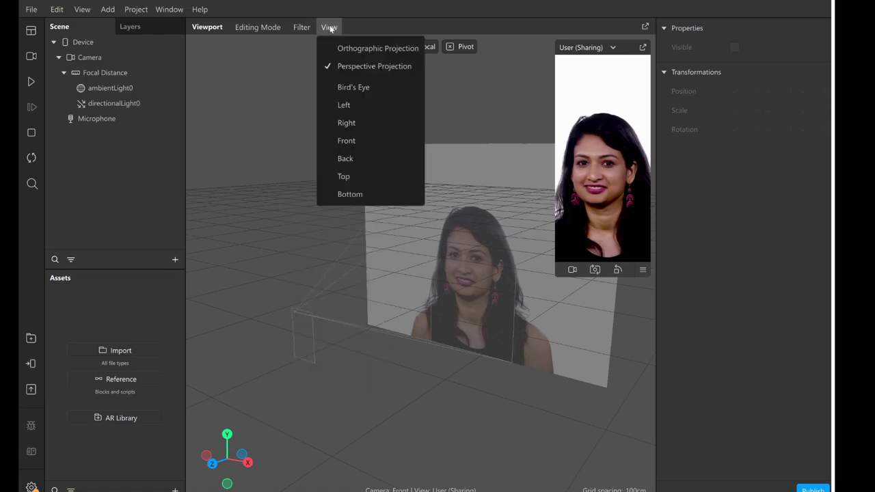
left_click(384, 49)
right_click_drag(469, 165, 491, 121)
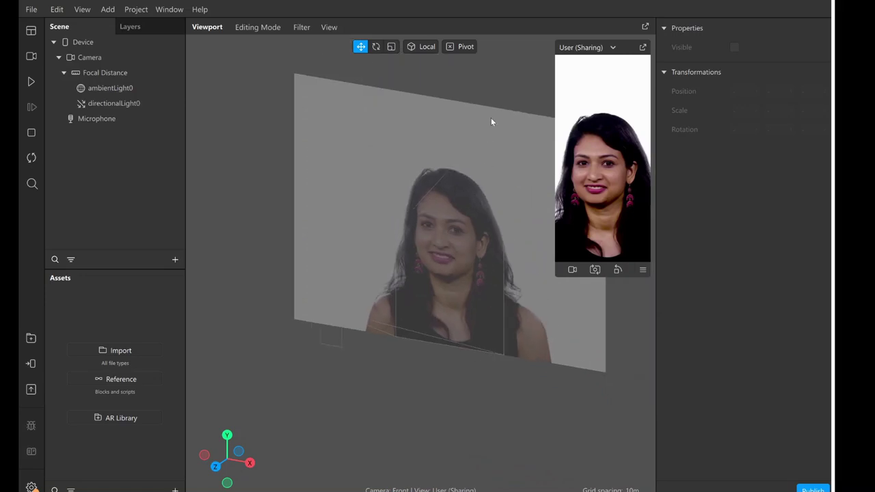
left_click(327, 28)
left_click(340, 65)
- Examine the scene from the Bird's Eye, Left, Right, Front and Back preset views, ending on Bird's Eye
left_click(329, 27)
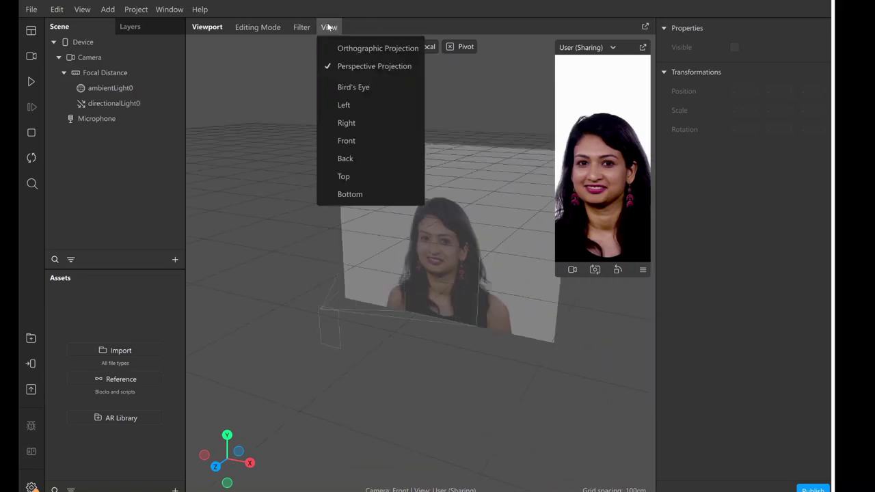
left_click(376, 96)
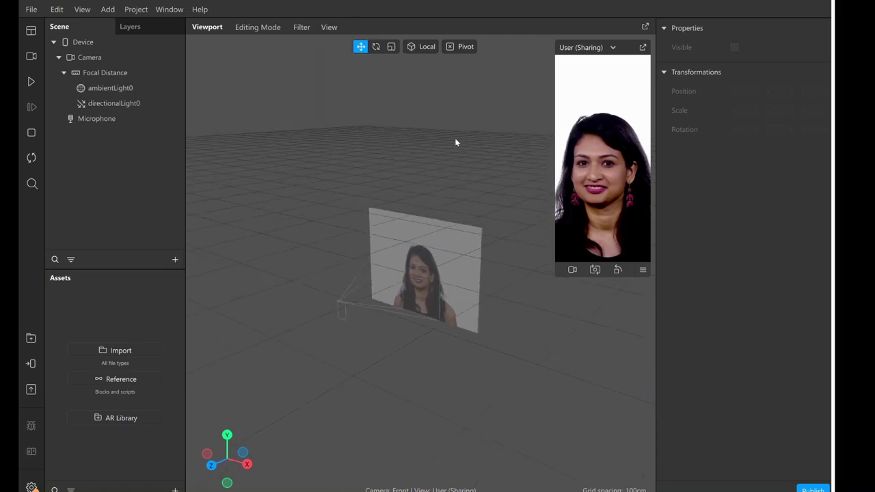
left_click(327, 28)
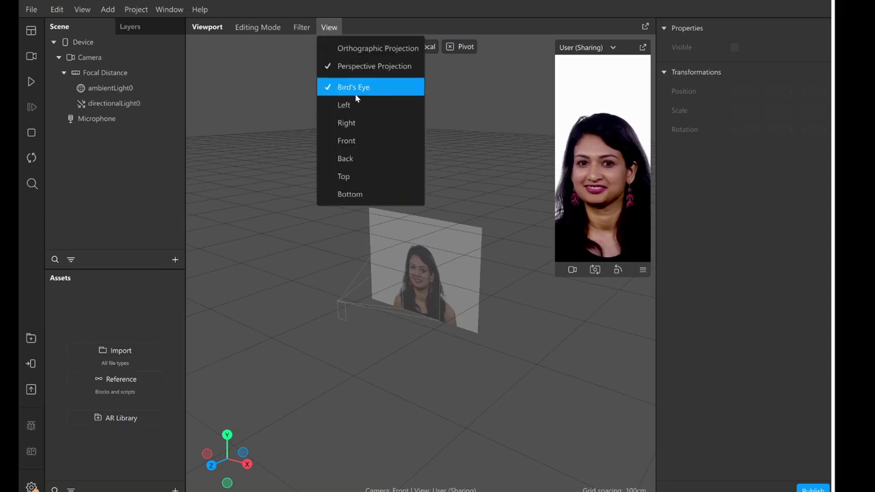
left_click(360, 106)
left_click(329, 27)
left_click(349, 126)
left_click(329, 29)
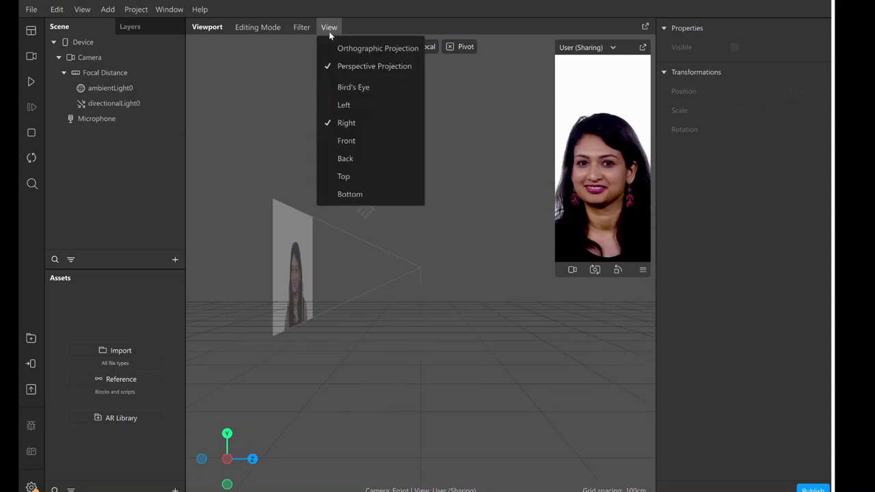
left_click(356, 144)
left_click(329, 27)
left_click(345, 159)
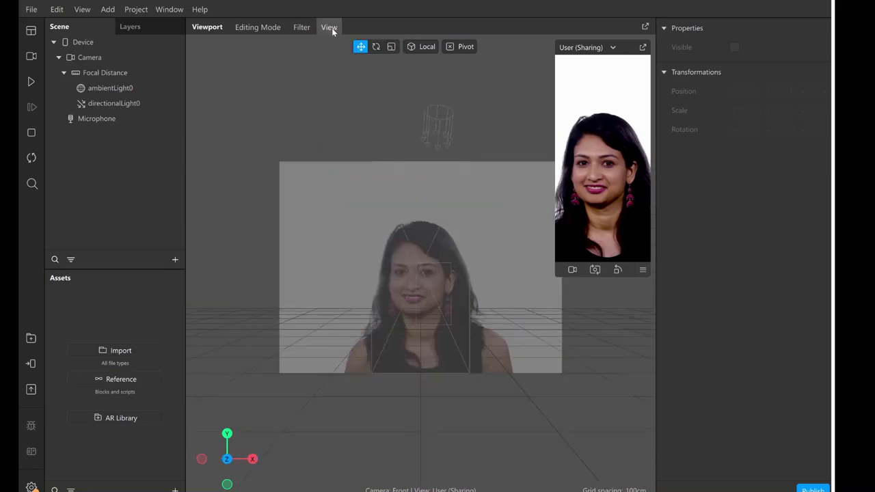
left_click(329, 29)
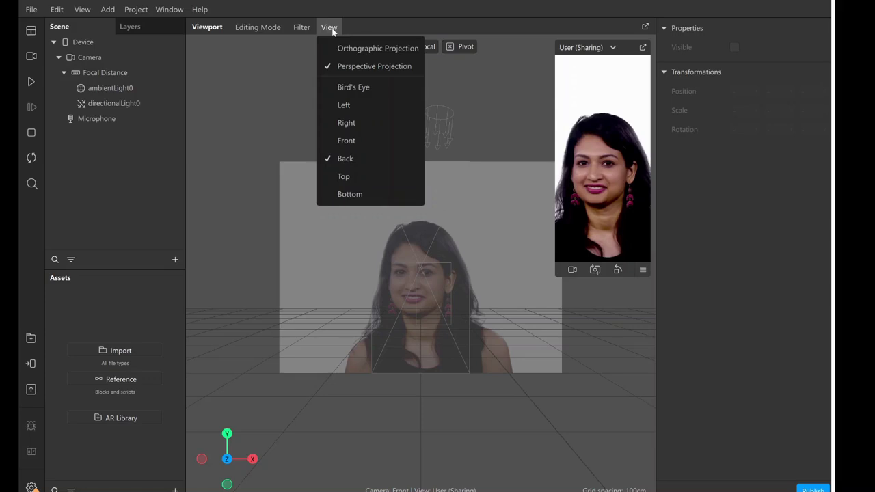
left_click(355, 87)
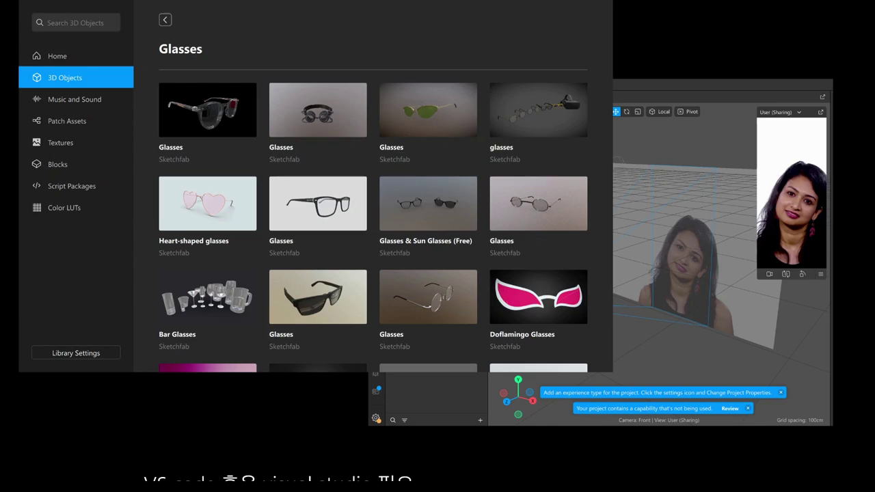
- Import the free Heart-shaped glasses model from the Glasses category of the AR Library's 3D objects
left_click(606, 2)
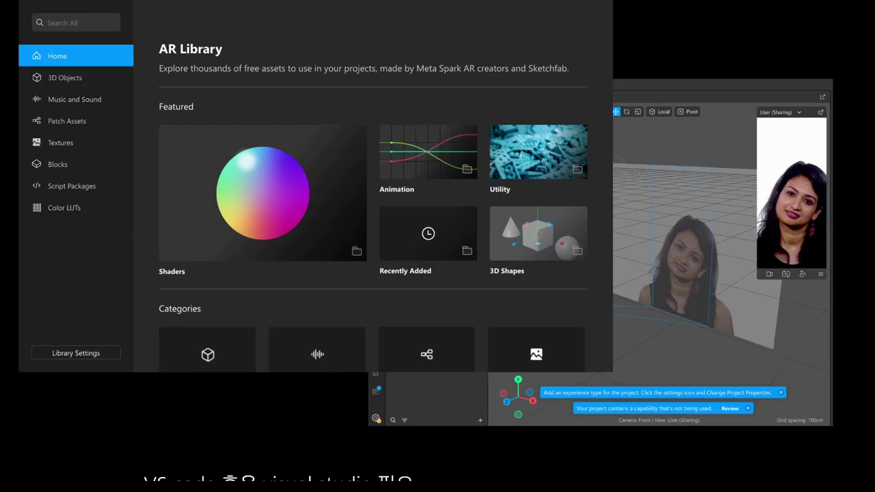
left_click(74, 80)
left_click(413, 162)
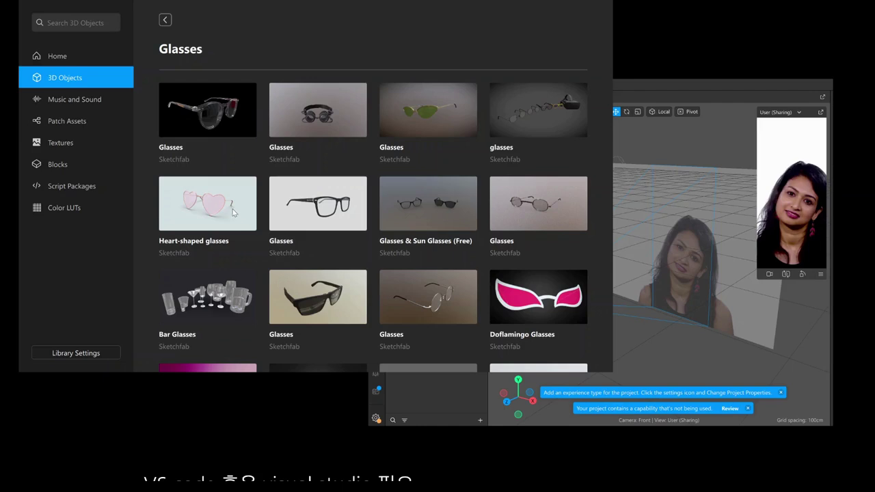
left_click(234, 213)
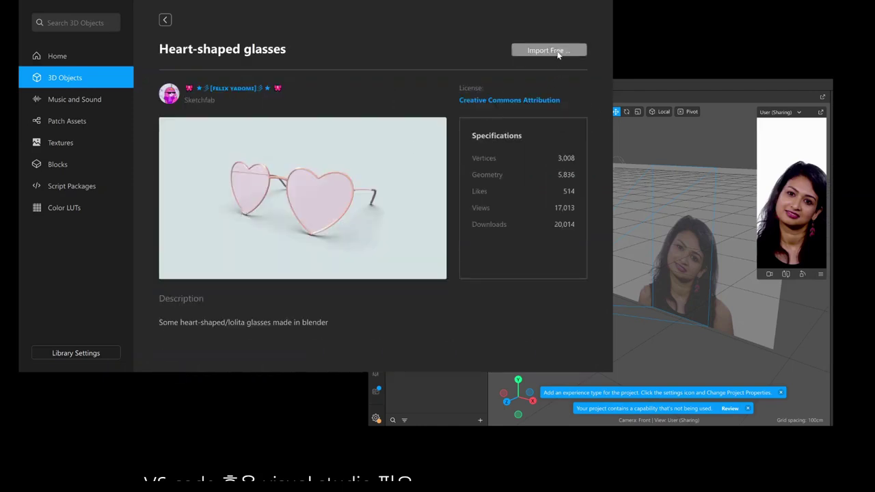
left_click(558, 52)
left_click(542, 78)
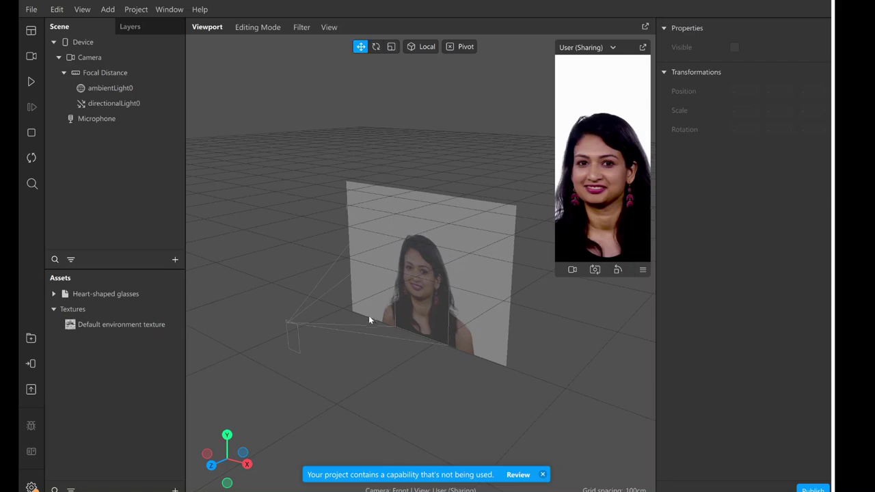
- Place the imported Heart-shaped glasses asset in the scene as a child of Camera
left_click(102, 59)
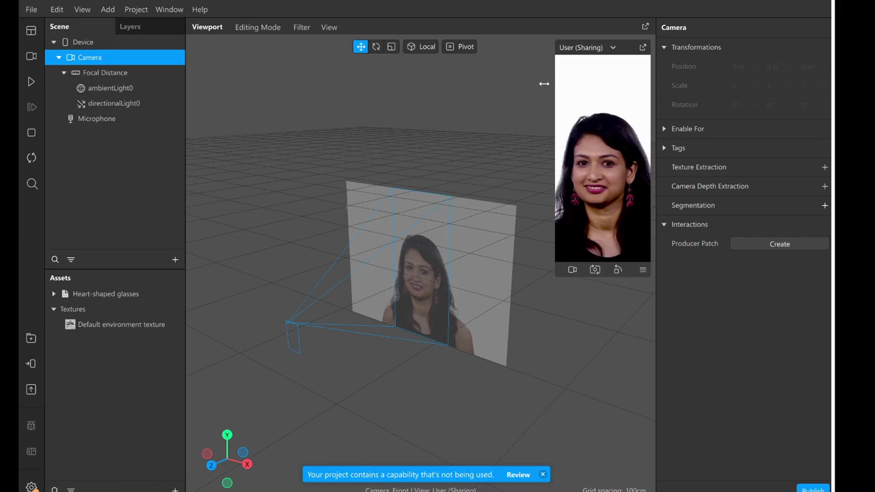
left_click(119, 296)
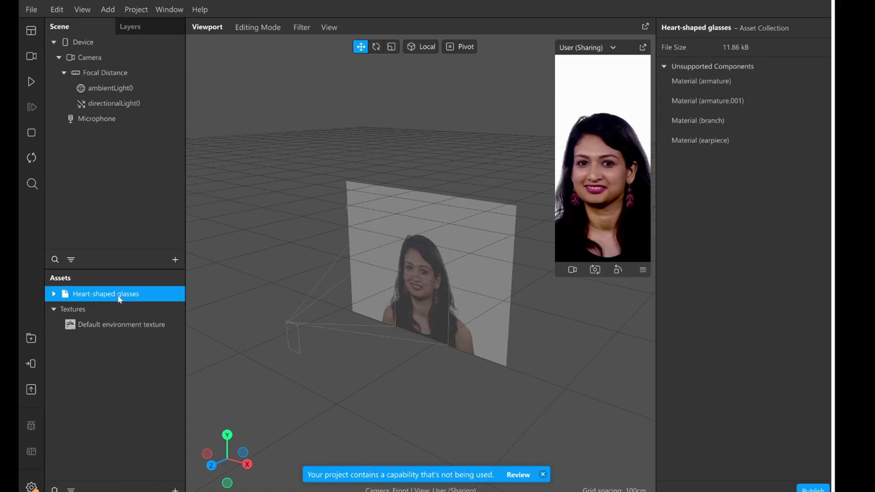
left_click_drag(118, 297, 142, 59)
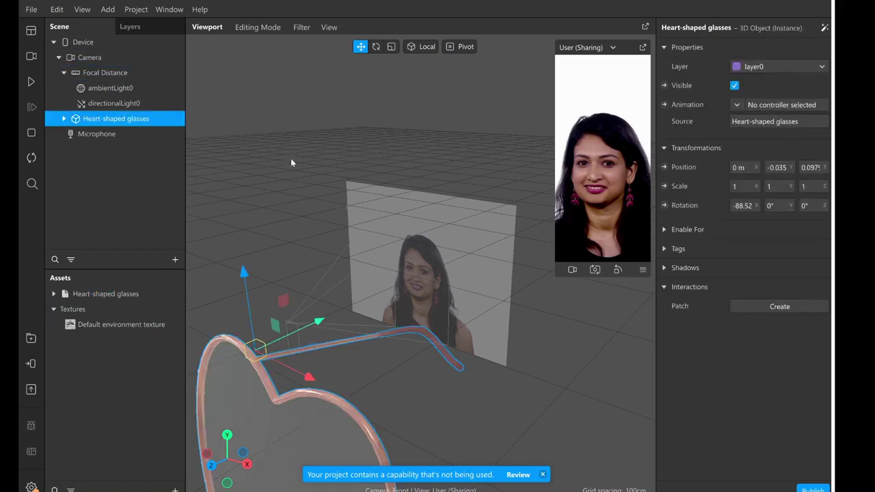
scroll(495, 275, "down", 3)
right_click_drag(511, 289, 376, 242)
scroll(422, 304, "up", 1)
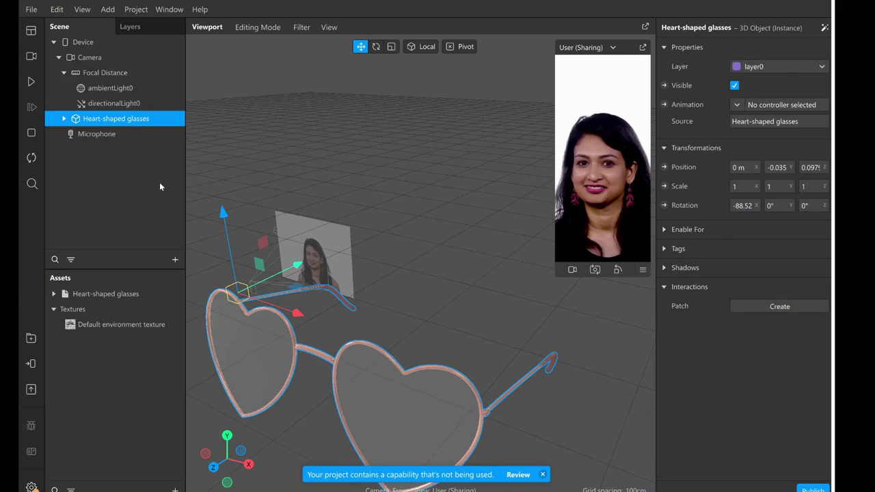
- Add a Face Tracker to the scene under the Heart-shaped glasses object
left_click(107, 8)
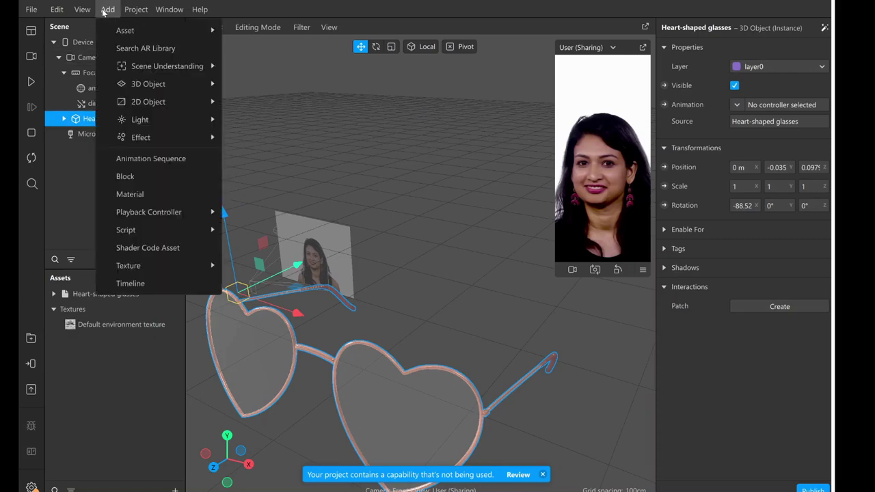
mouse_move(203, 69)
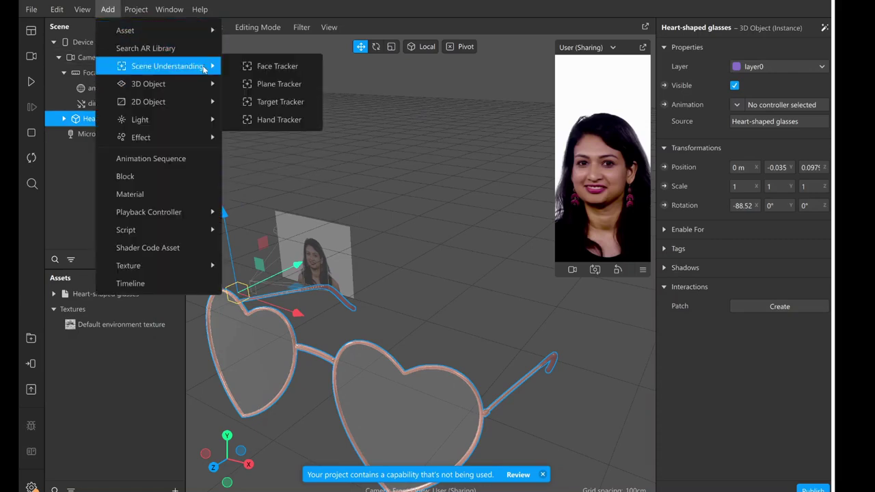
left_click(276, 67)
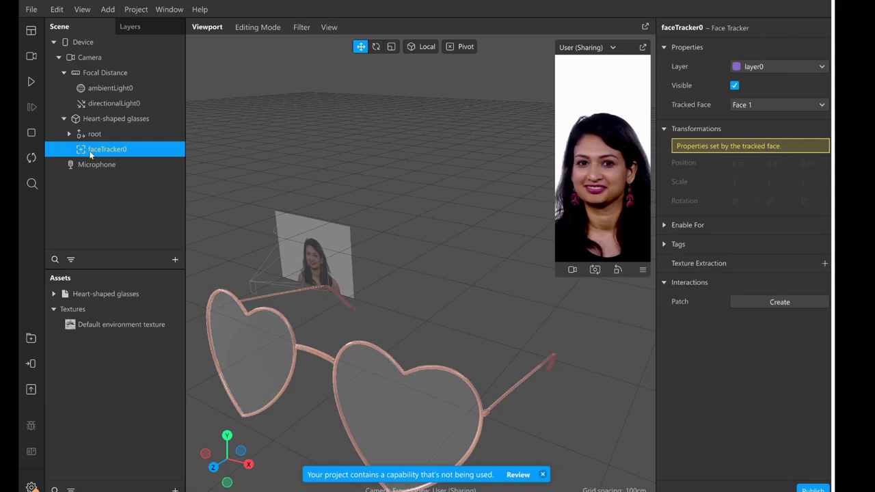
- Start playback of the simulated camera video to watch the scene from another angle
scroll(453, 250, "up", 2)
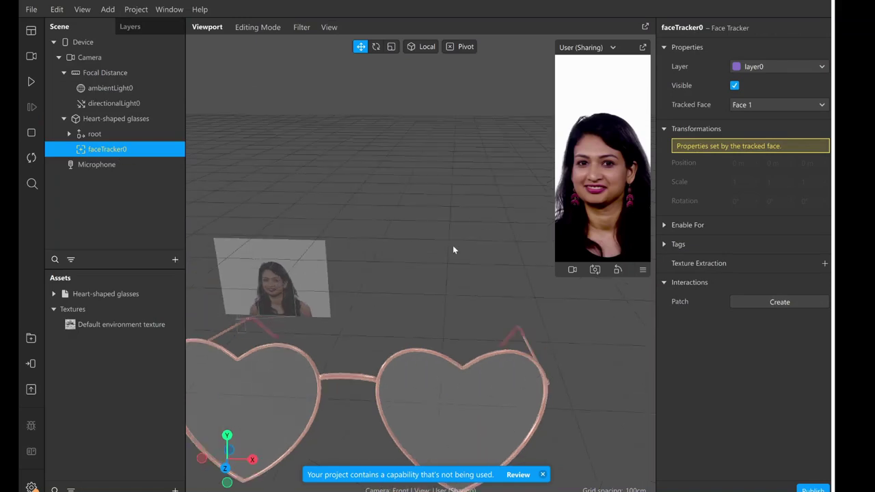
left_click(30, 82)
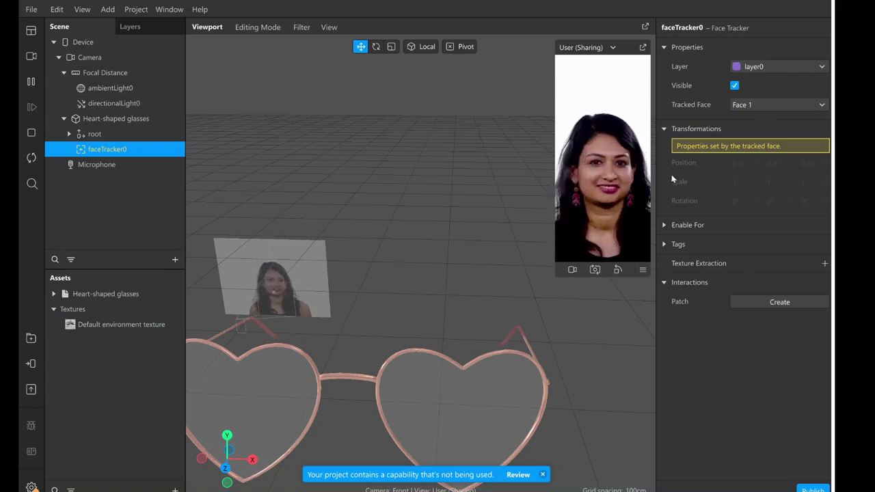
key("f")
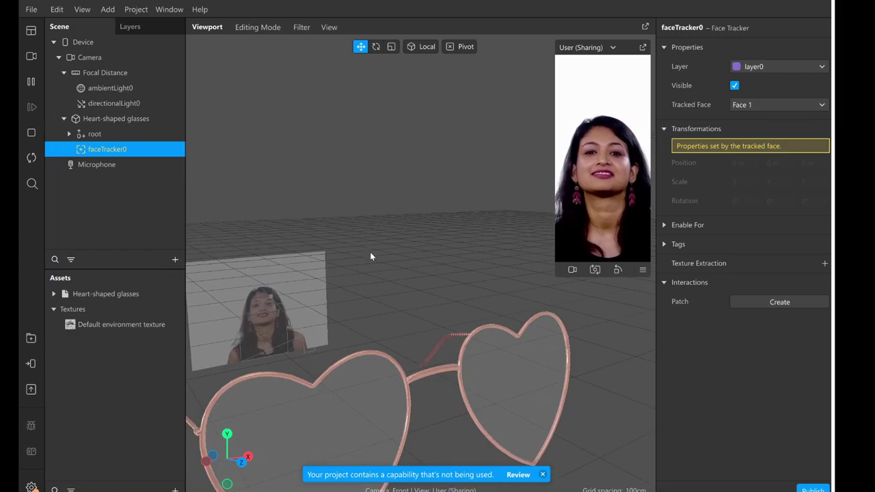
- Add a Face Mesh 3D object as a child of the face tracker
left_click(146, 175)
left_click(68, 149)
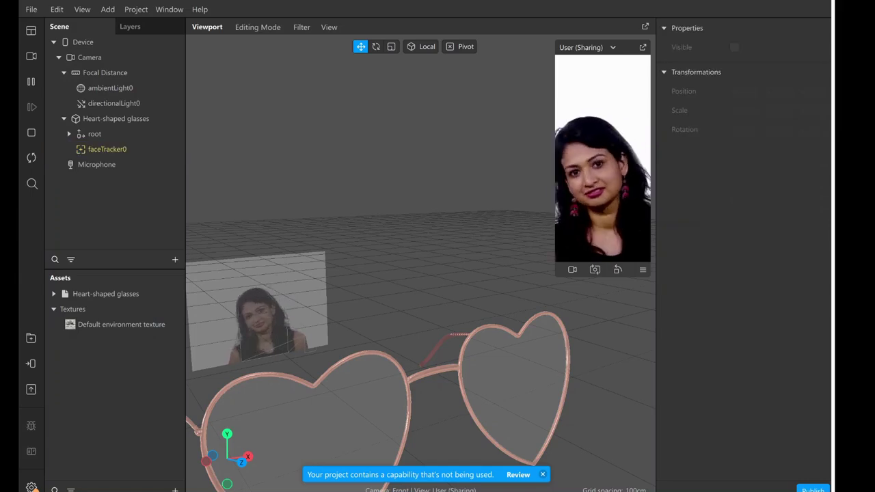
left_click(108, 10)
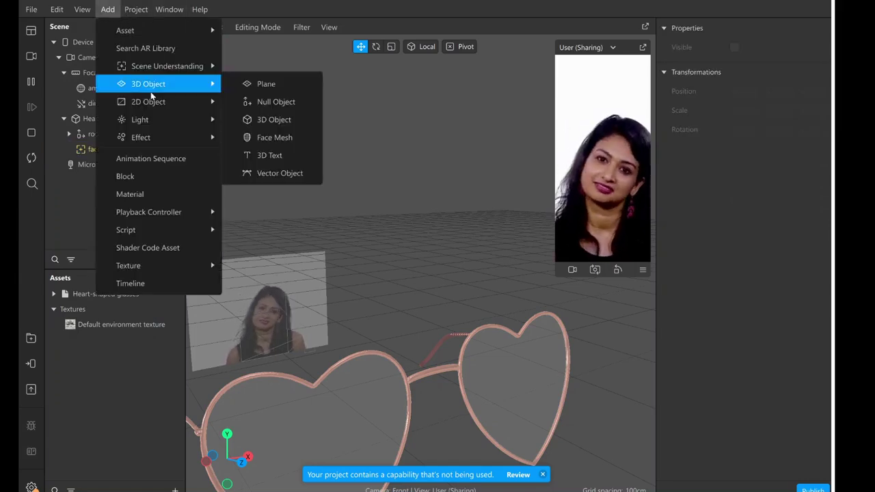
mouse_move(216, 100)
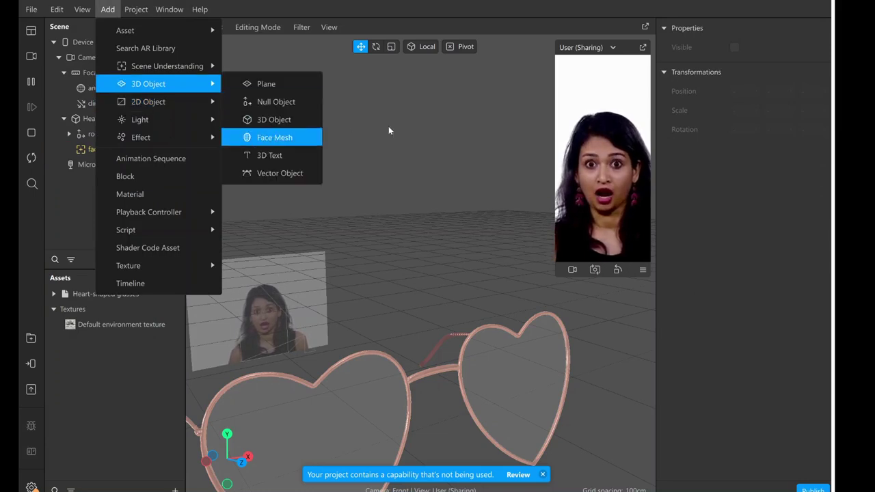
left_click(260, 136)
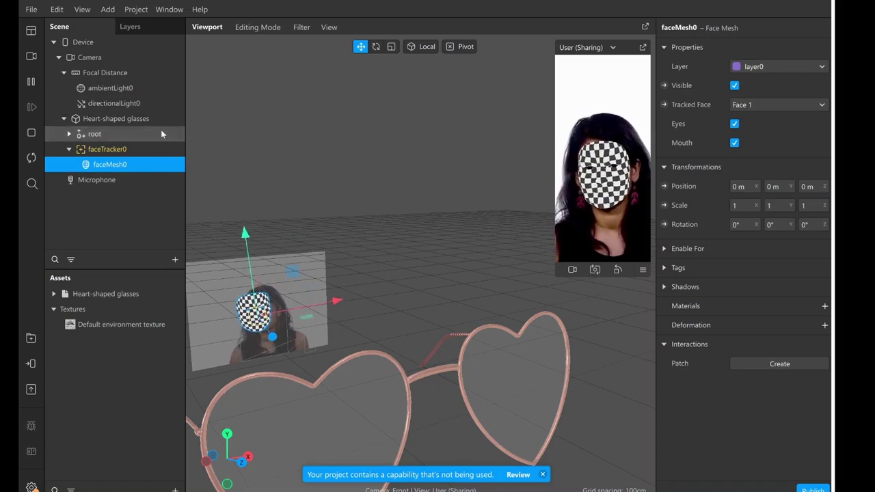
- Take the face tracker out of the Heart-shaped glasses and nest the glasses under the face tracker, alongside its face mesh
left_click(138, 118)
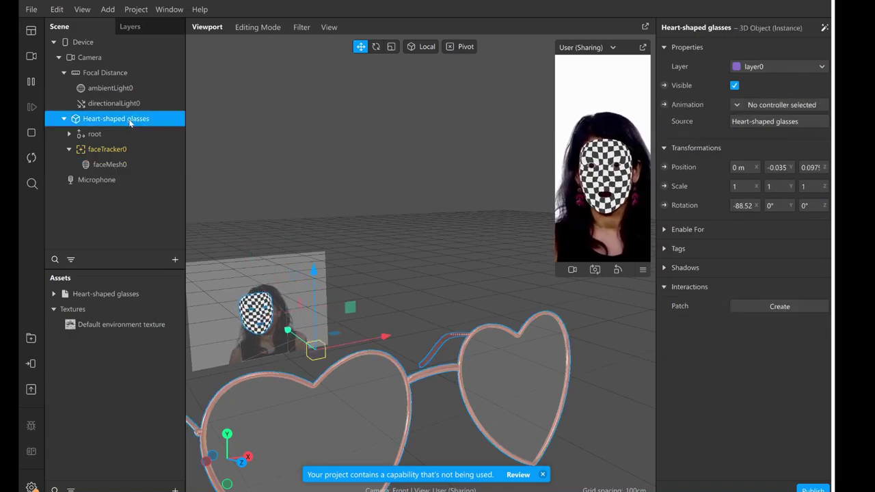
scroll(472, 280, "down", 1)
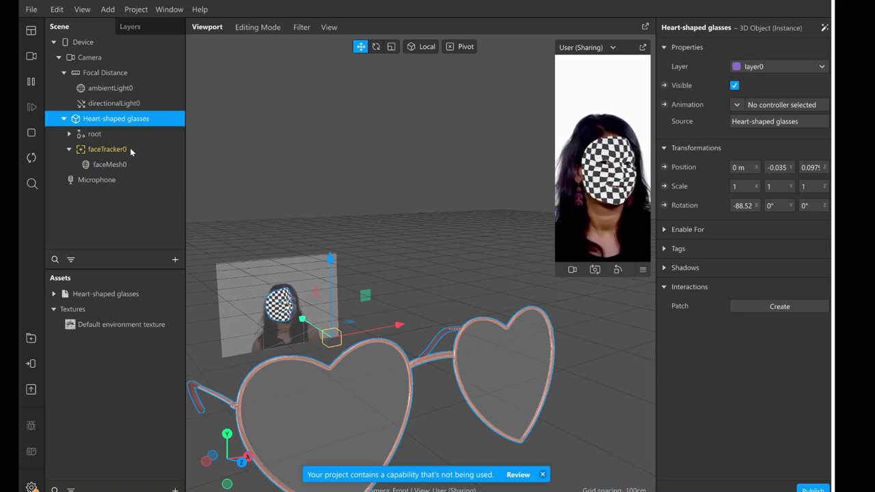
left_click(122, 105)
left_click(118, 119)
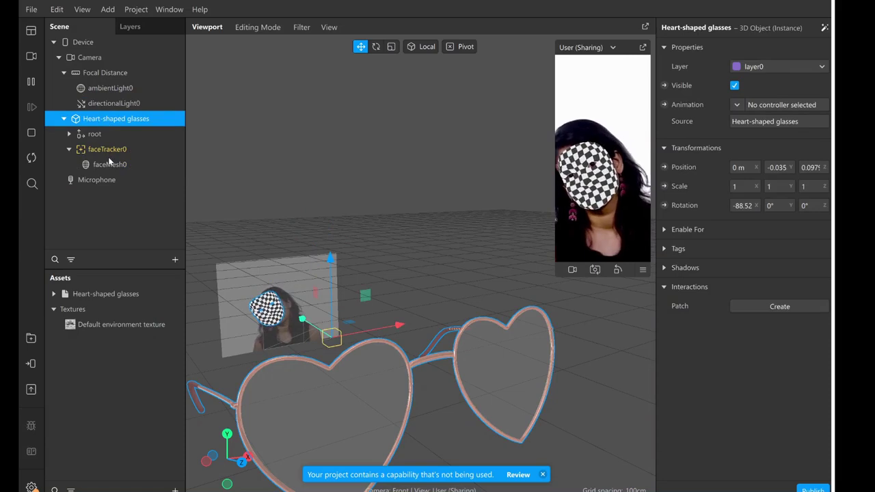
left_click(112, 134)
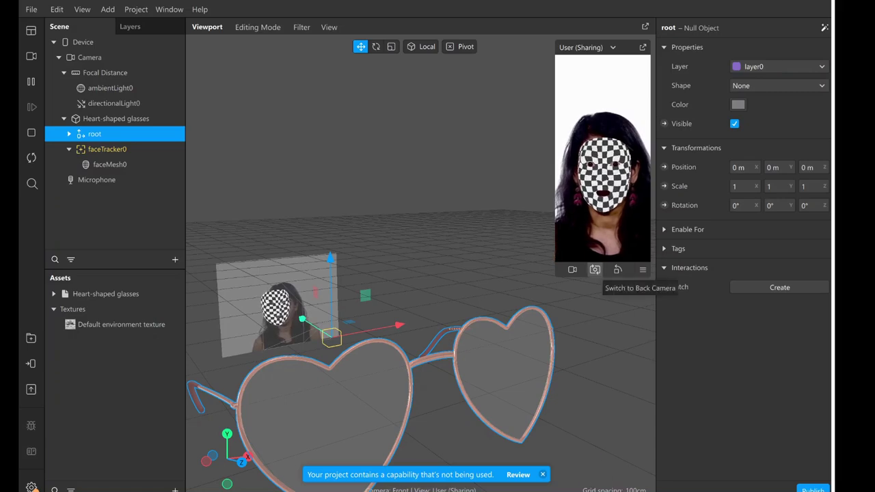
key("Delete")
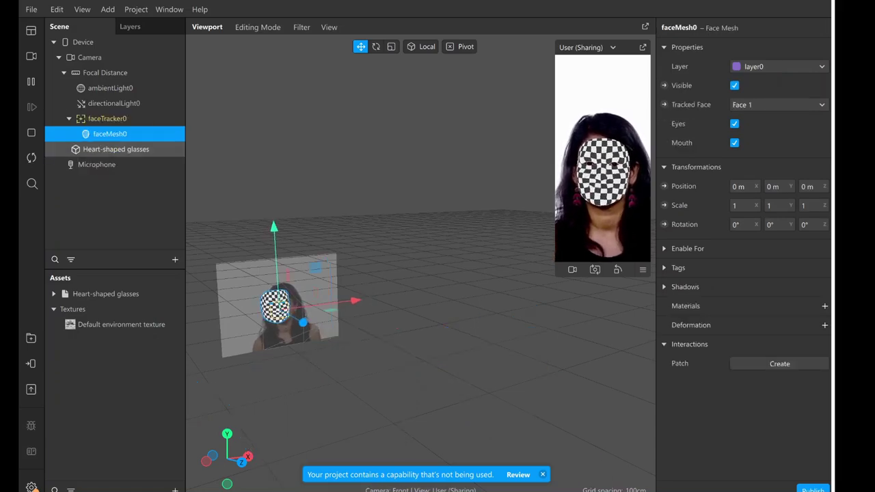
left_click_drag(90, 149, 105, 121)
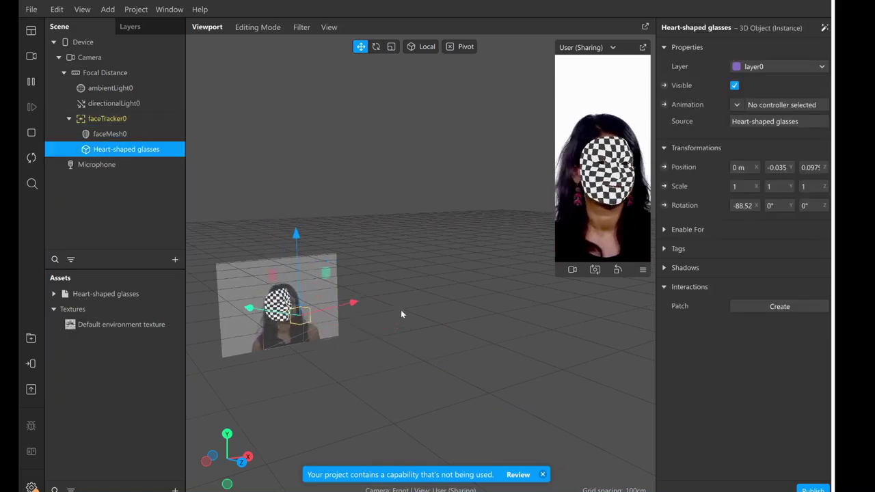
left_click_drag(415, 356, 386, 372)
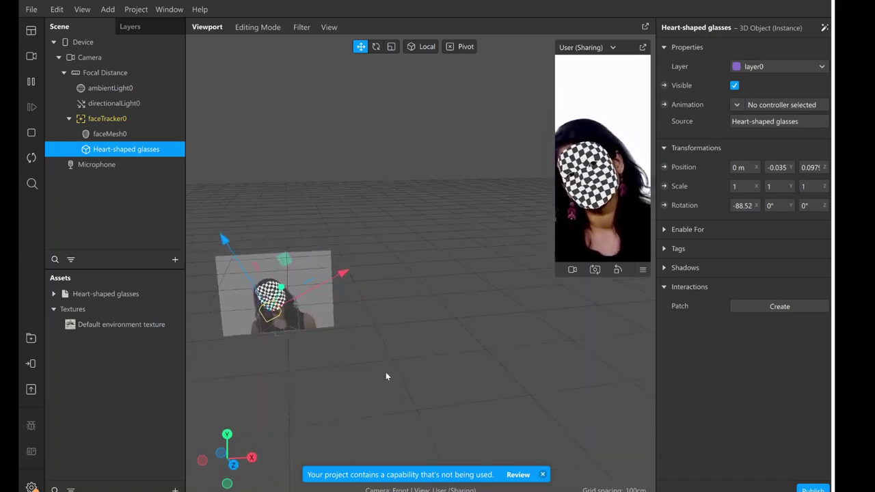
double_click(121, 156)
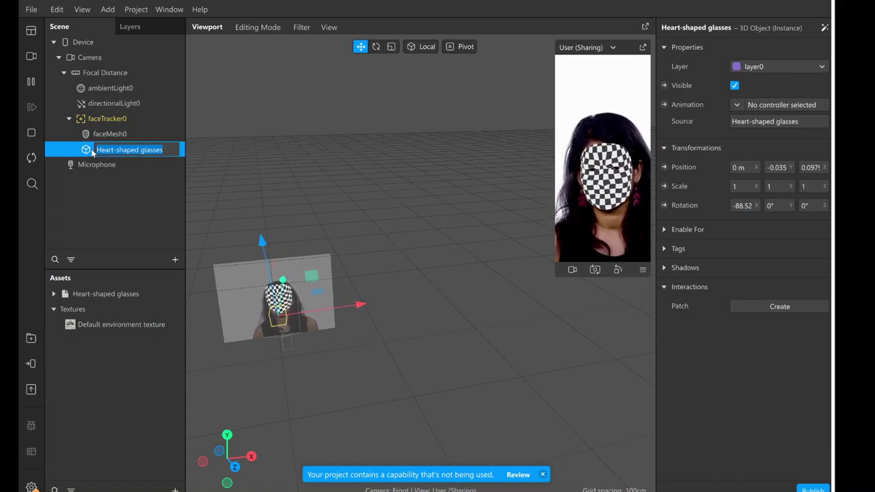
key("Return")
double_click(138, 152)
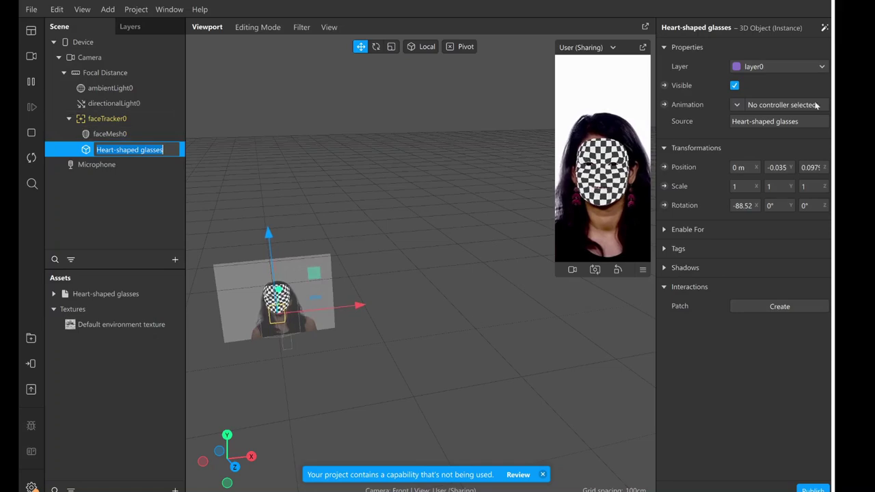
left_click(79, 197)
left_click(111, 149)
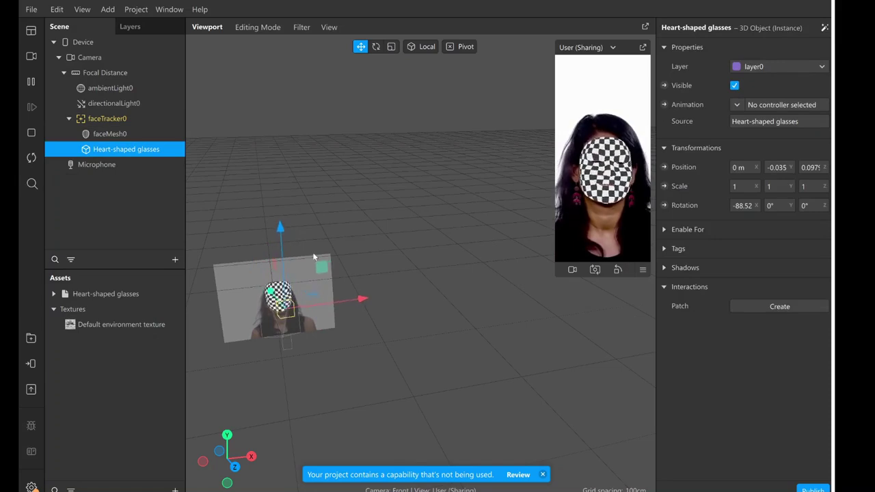
right_click_drag(313, 257, 289, 276)
left_click_drag(468, 234, 410, 280)
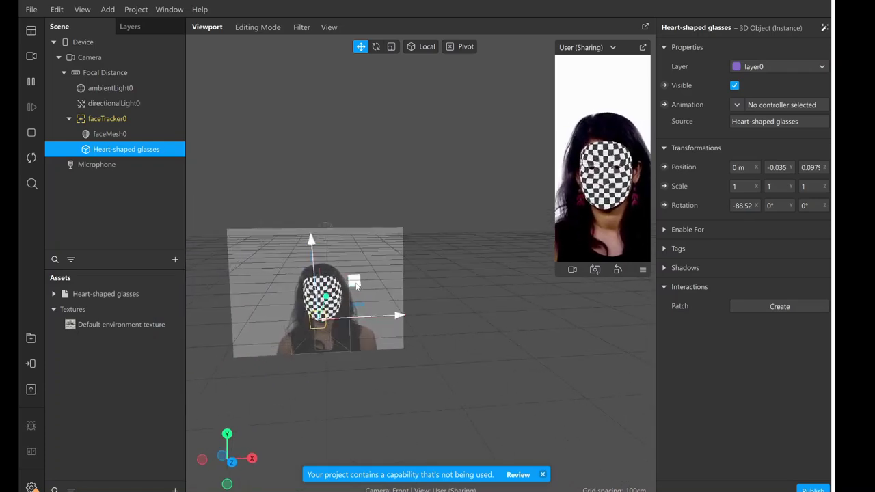
left_click_drag(355, 285, 434, 175)
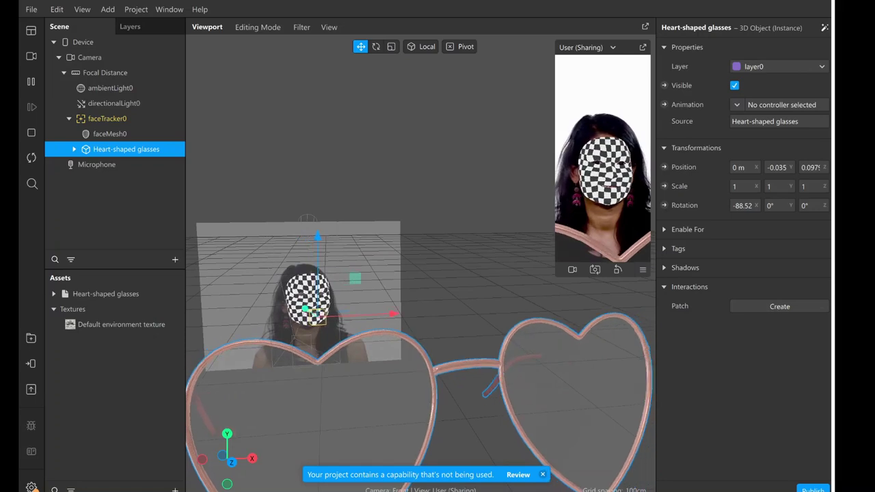
- Select the glasses' mesh and preview its rotation and scale manipulators, returning to the position manipulator
left_click(603, 343)
left_click(362, 432)
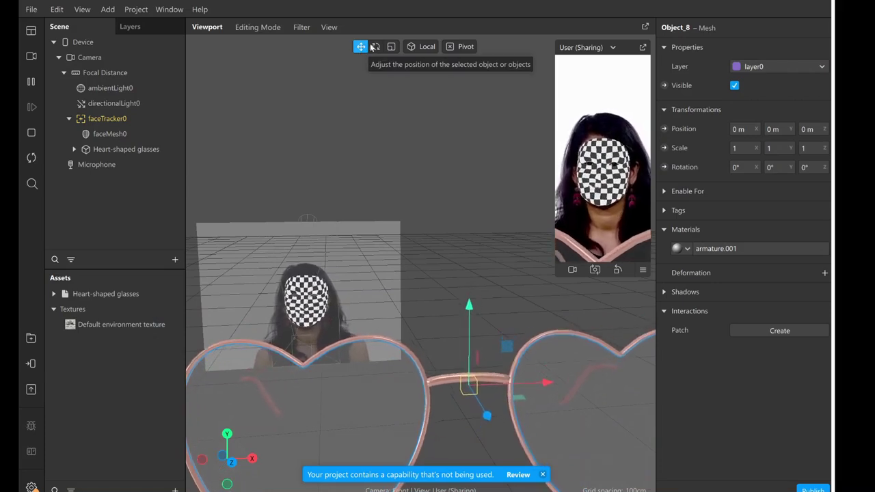
left_click(375, 46)
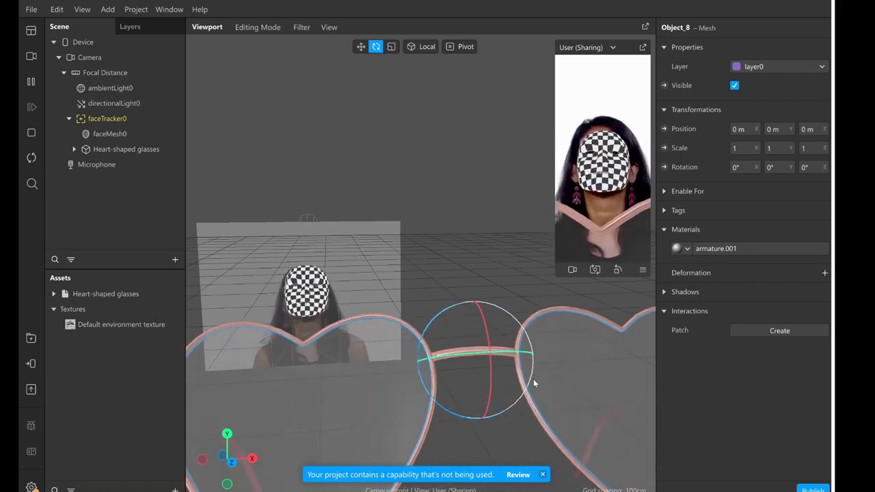
left_click(392, 48)
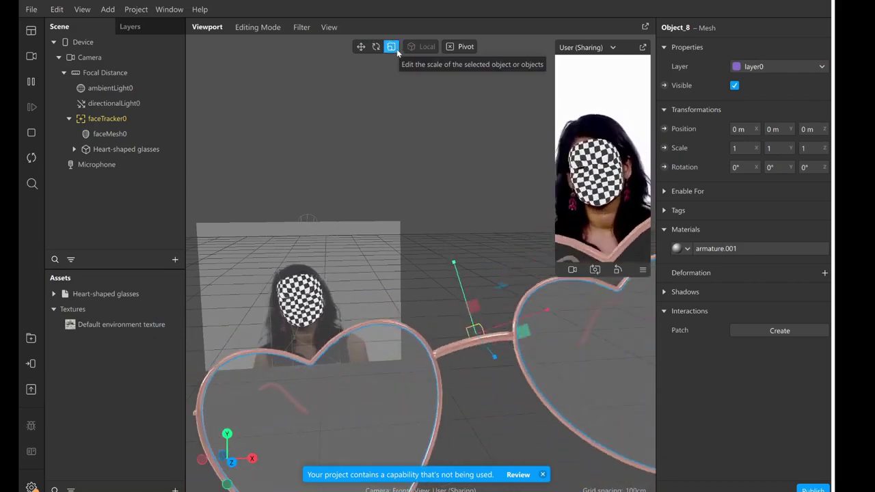
left_click(361, 47)
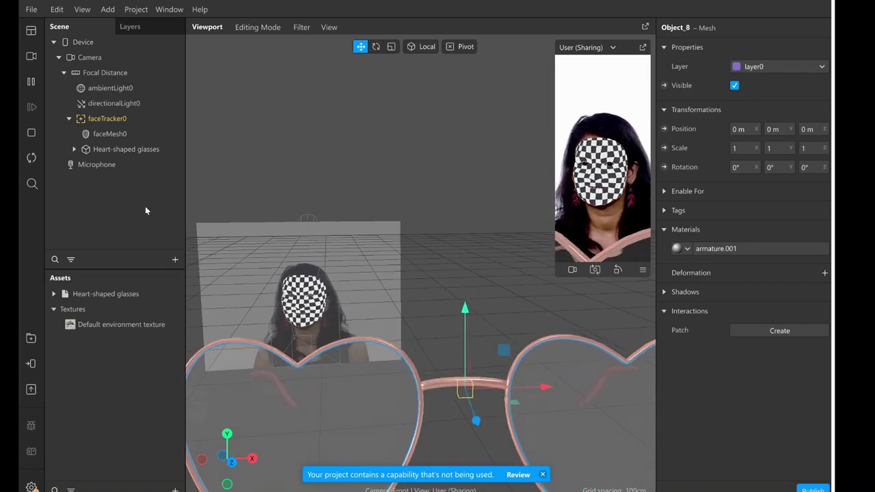
- Set the Heart-shaped glasses' scale to 0.05 on the X, Y and Z axes
left_click(133, 149)
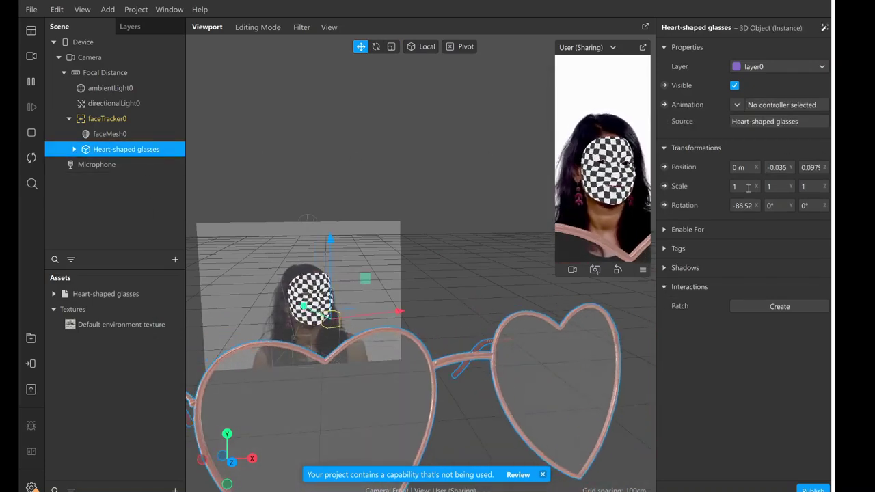
left_click(745, 187)
type("0")
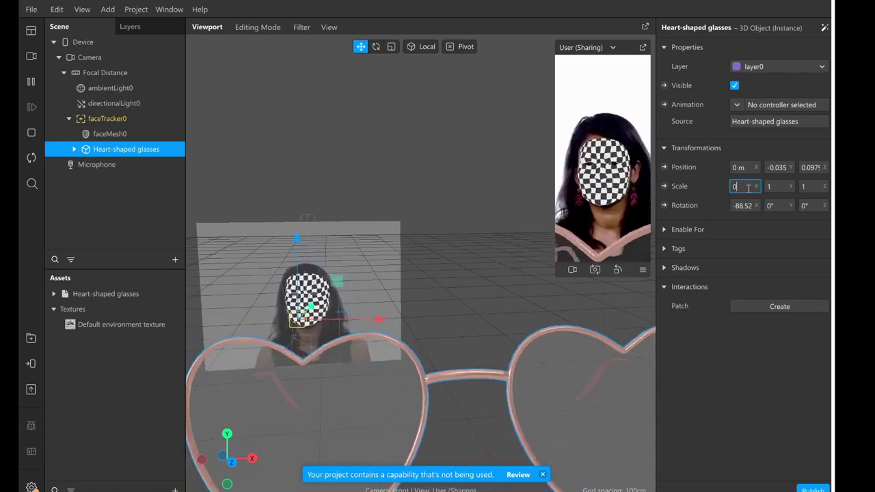
type(".05")
key("Return")
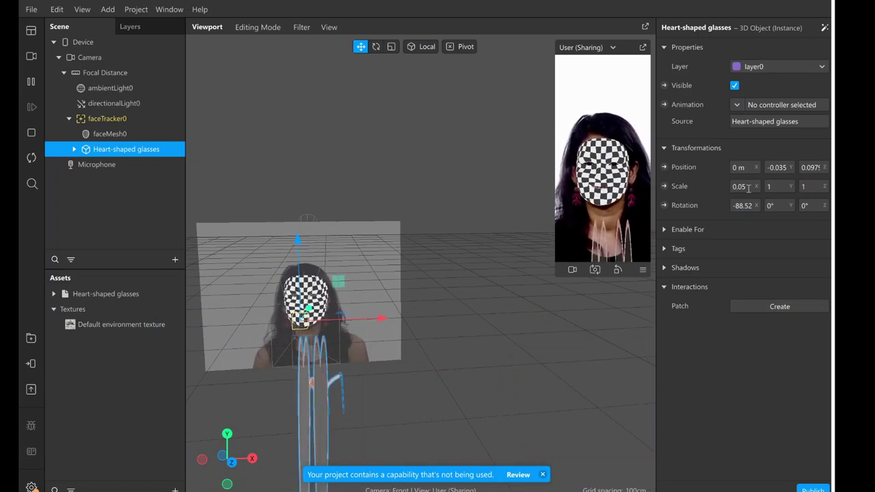
left_click(779, 187)
type("0.05")
key("Return")
left_click(810, 186)
type("0.05")
key("Return")
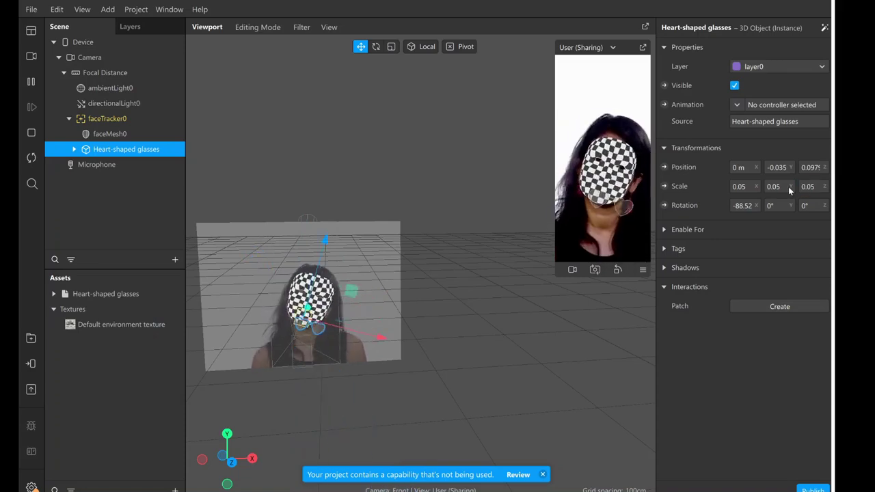
- Try an X rotation of 0° on the Heart-shaped glasses
left_click(755, 206)
type("0")
key("Return")
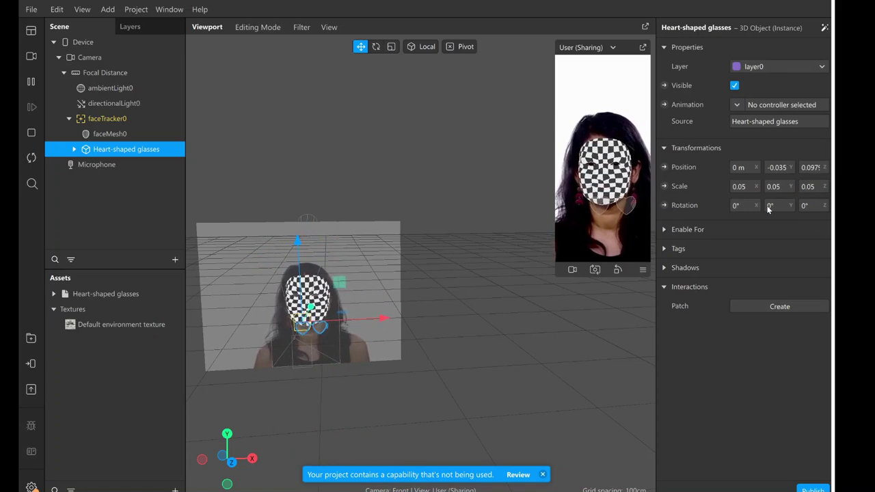
- Set the Heart-shaped glasses' X rotation to -90°
left_click(756, 207)
key("BackSpace")
type("-90")
key("Return")
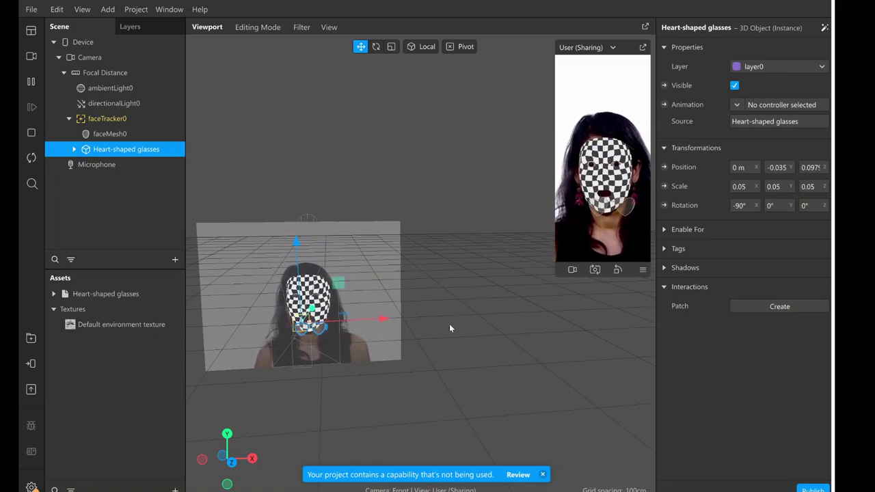
- Pause the simulated video and move the glasses up onto the face, to about X -0.022 m and Y 0.080 m
left_click(32, 82)
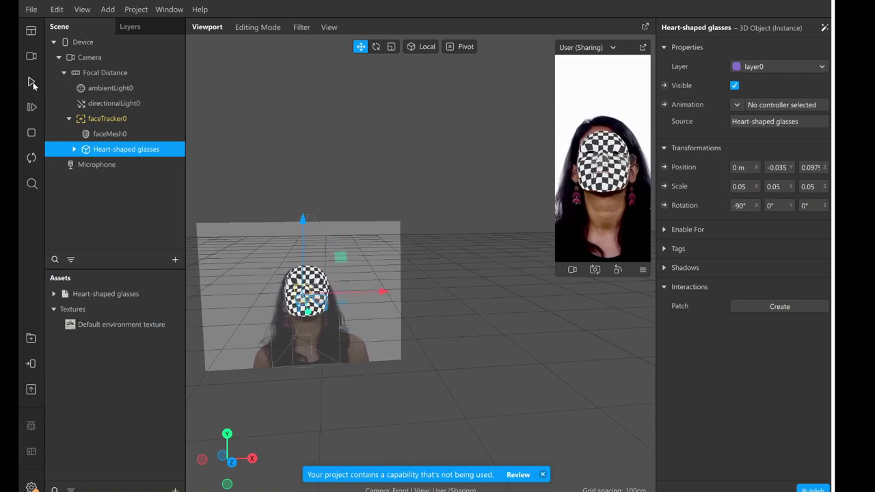
left_click(32, 82)
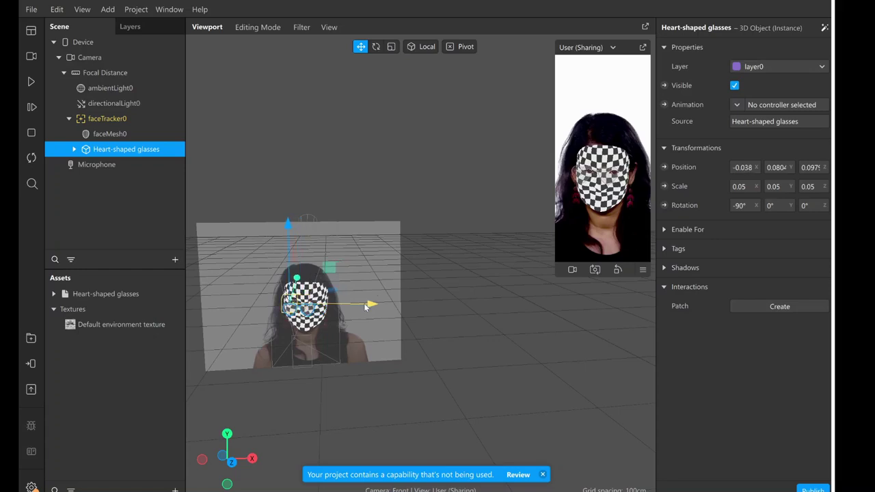
left_click_drag(365, 304, 370, 304)
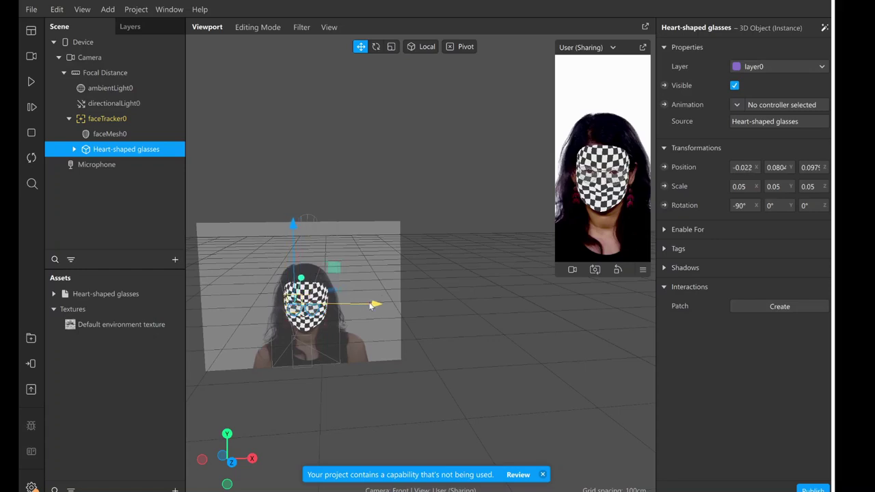
- Lower the glasses to about Y 0.054 m and shift them in depth to about Z 0 m, checking the fit with playback
left_click(31, 81)
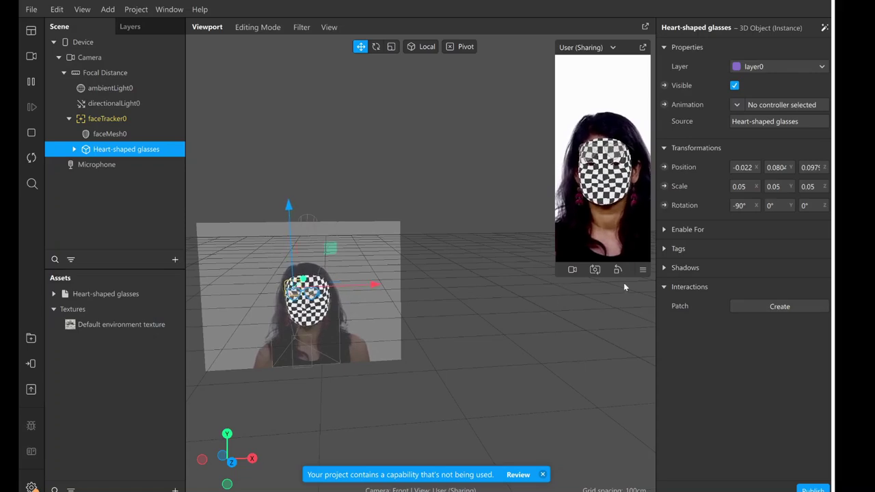
left_click(32, 83)
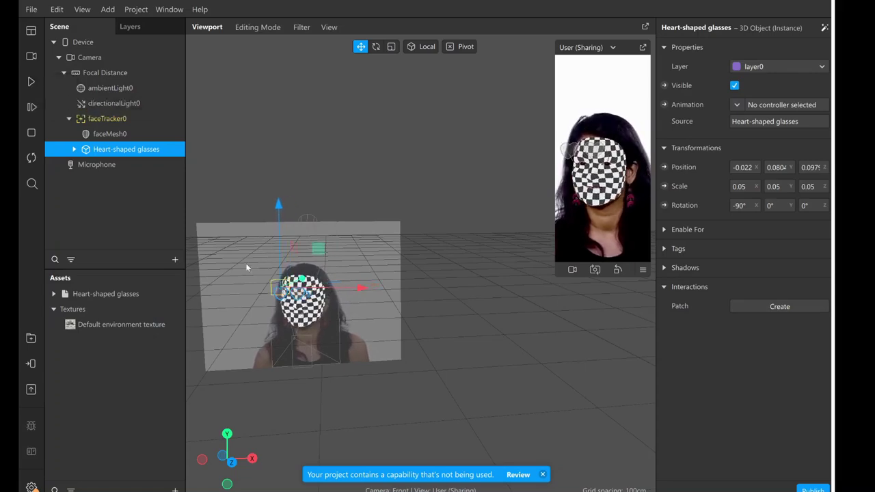
left_click_drag(279, 214, 284, 223)
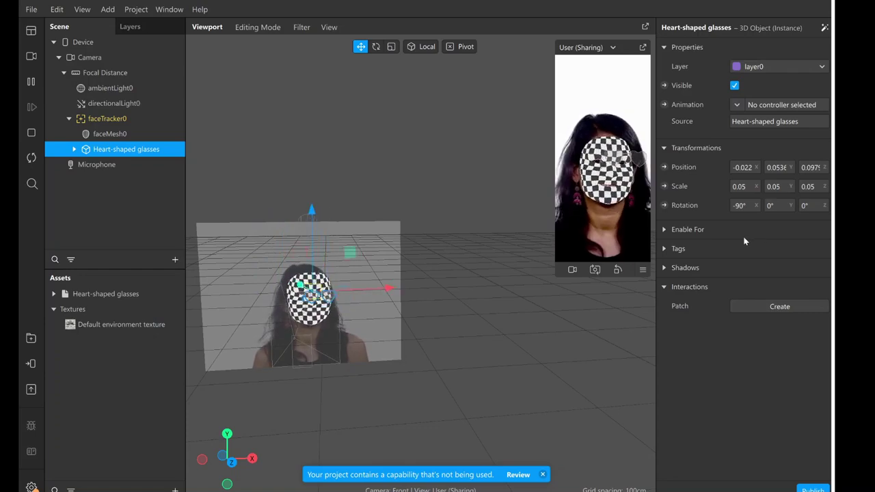
right_click_drag(383, 324, 277, 342)
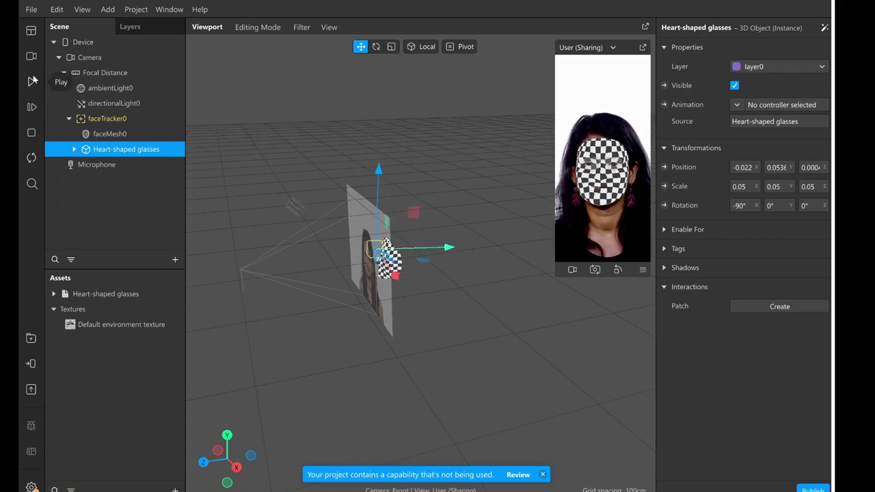
- Enlarge the glasses to a scale of 0.08 on all axes and shift them sideways to about X -0.044 m
key("BackSpace")
type("8")
key("Return")
left_click(786, 186)
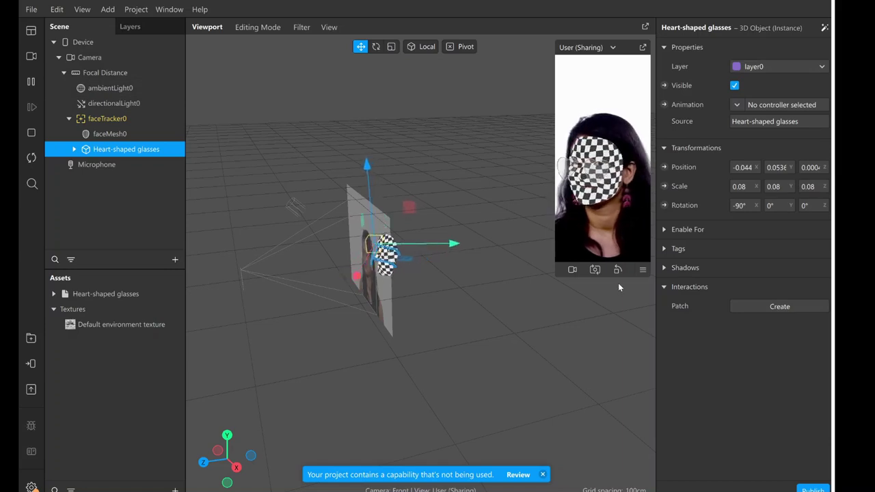
left_click_drag(448, 332, 589, 326)
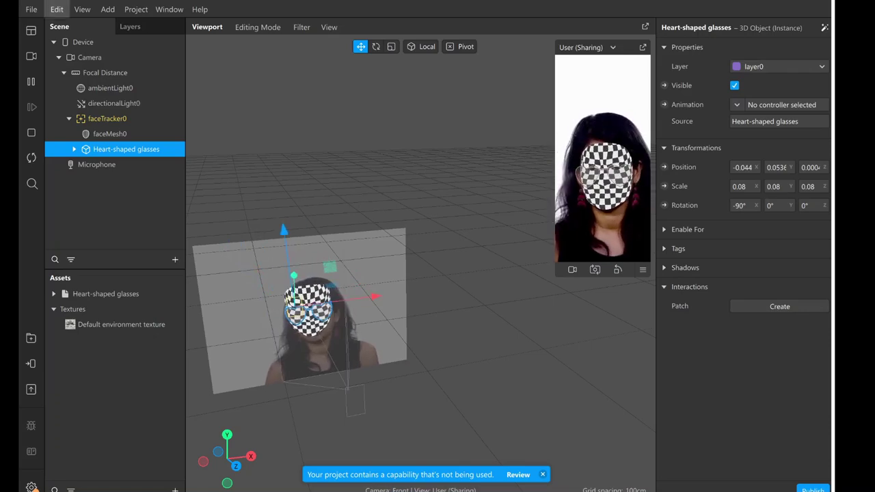
- Add a new JavaScript script asset to the project, rename it mysunglass.js, and open it for editing
left_click(107, 9)
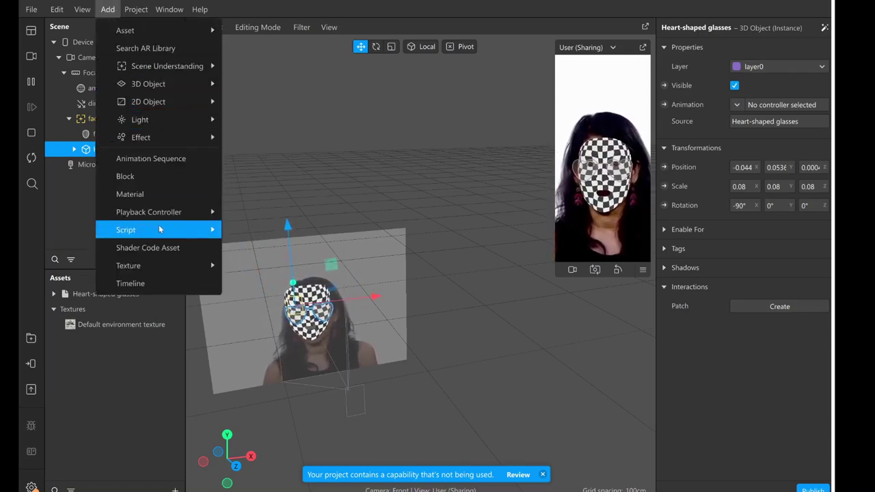
mouse_move(160, 230)
left_click(259, 247)
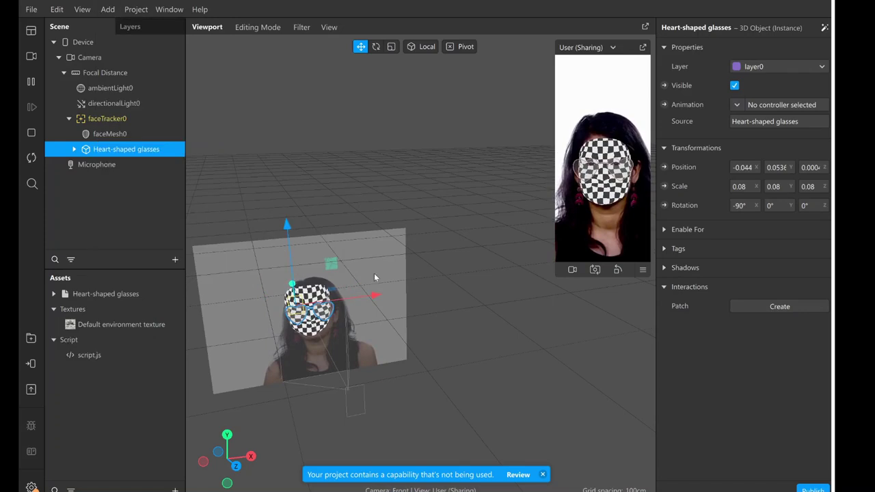
key("BackSpace")
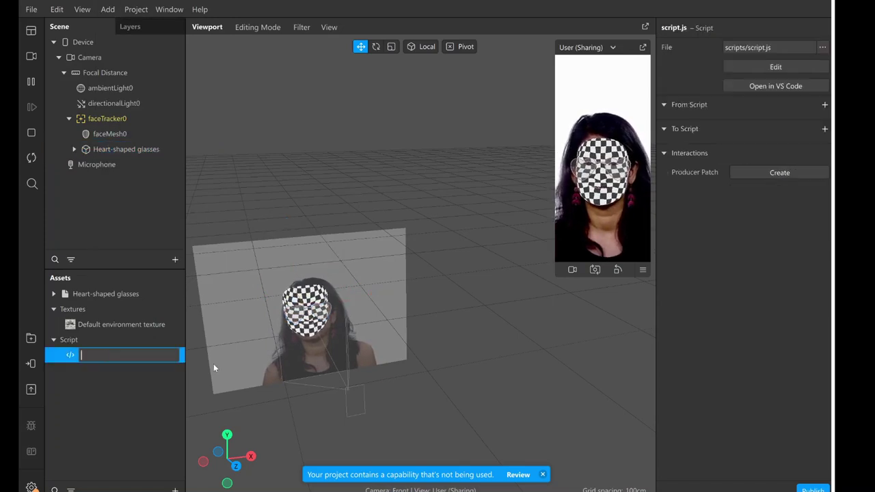
type("mys")
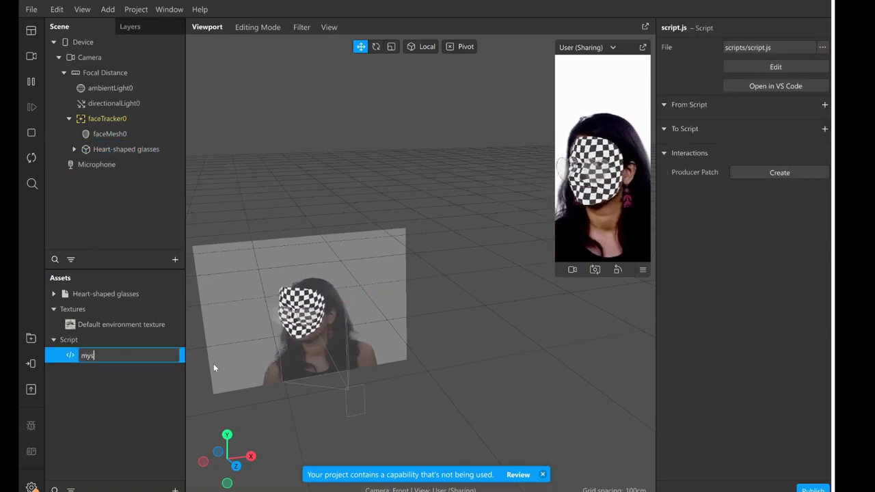
type("unglass")
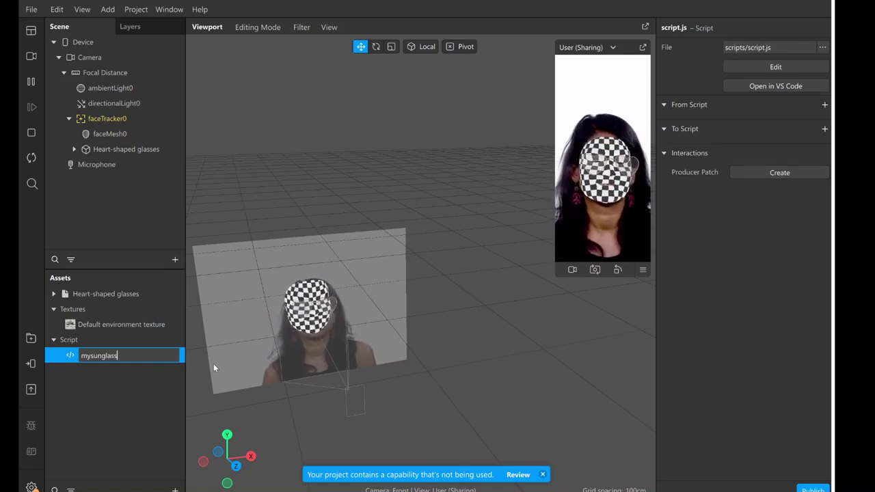
key("Return")
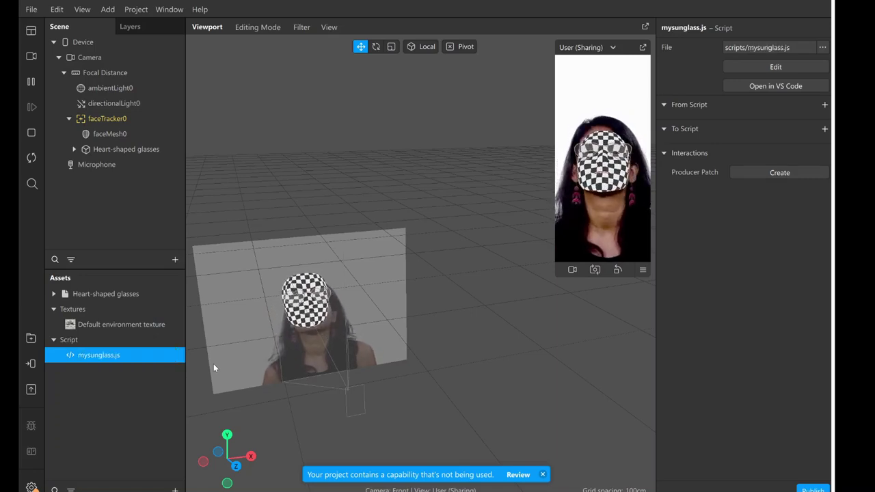
key("F2")
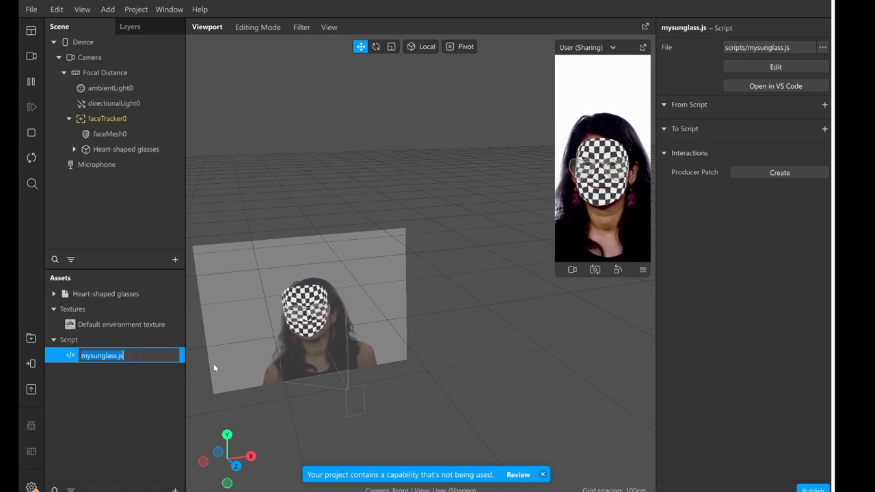
left_click(772, 71)
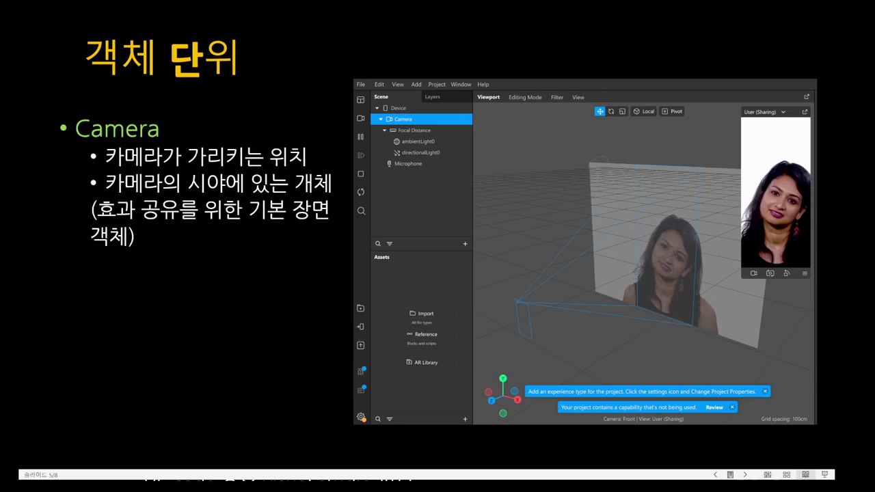
key("Right")
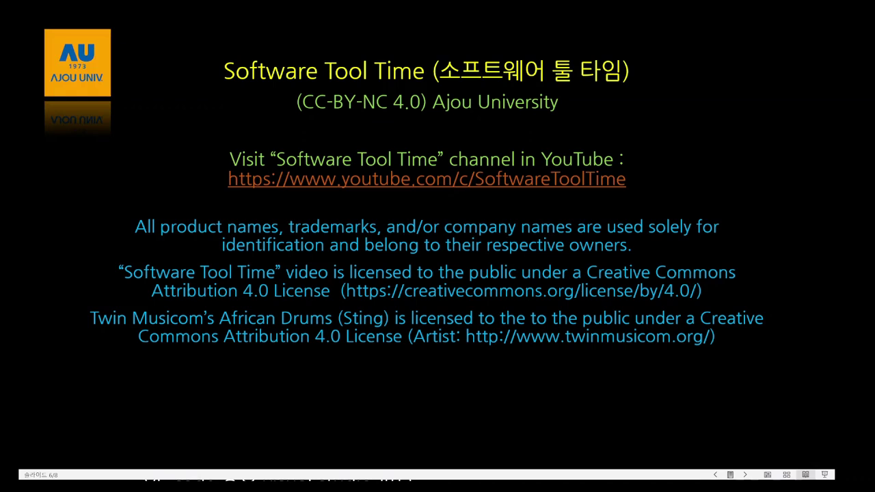
left_click(674, 305)
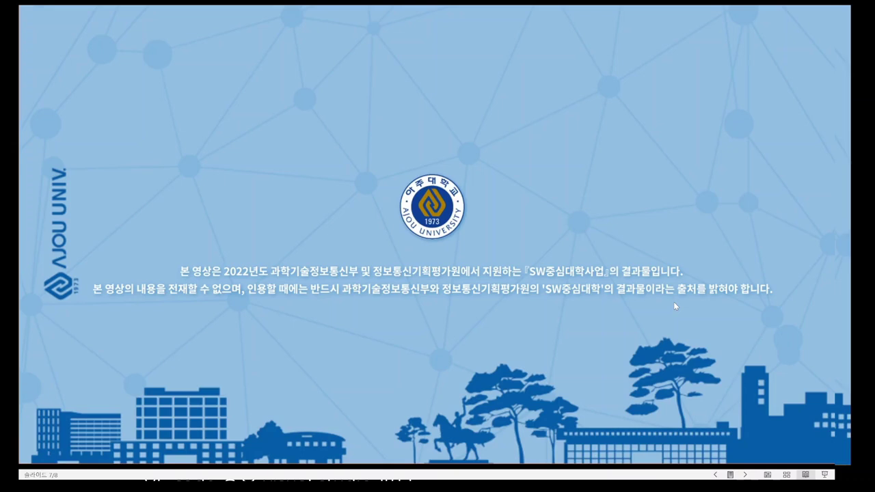